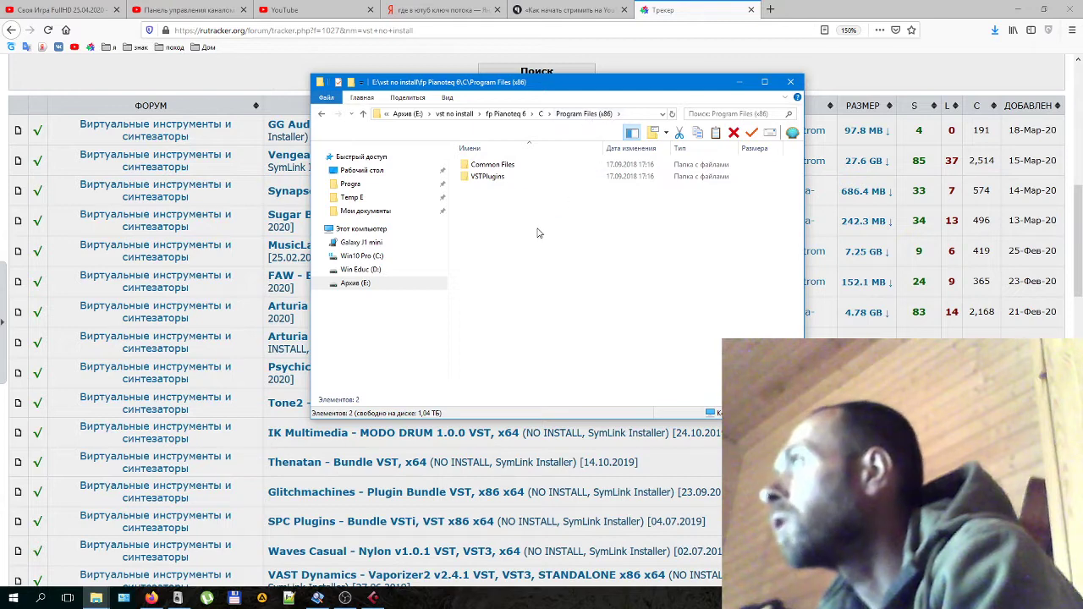
# Browse the Pianoteq 6 package from its C folder through Users and (Current User Name) into AppData
pyautogui.moveTo(539, 218); pyautogui.dragTo(501, 215)
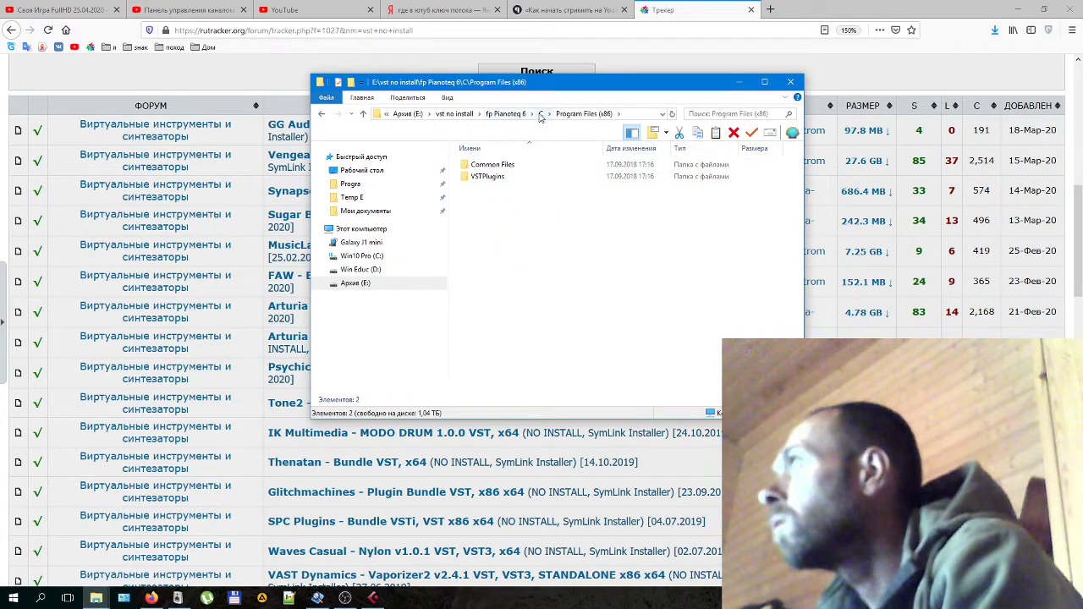
pyautogui.click(540, 115)
pyautogui.doubleClick(483, 186)
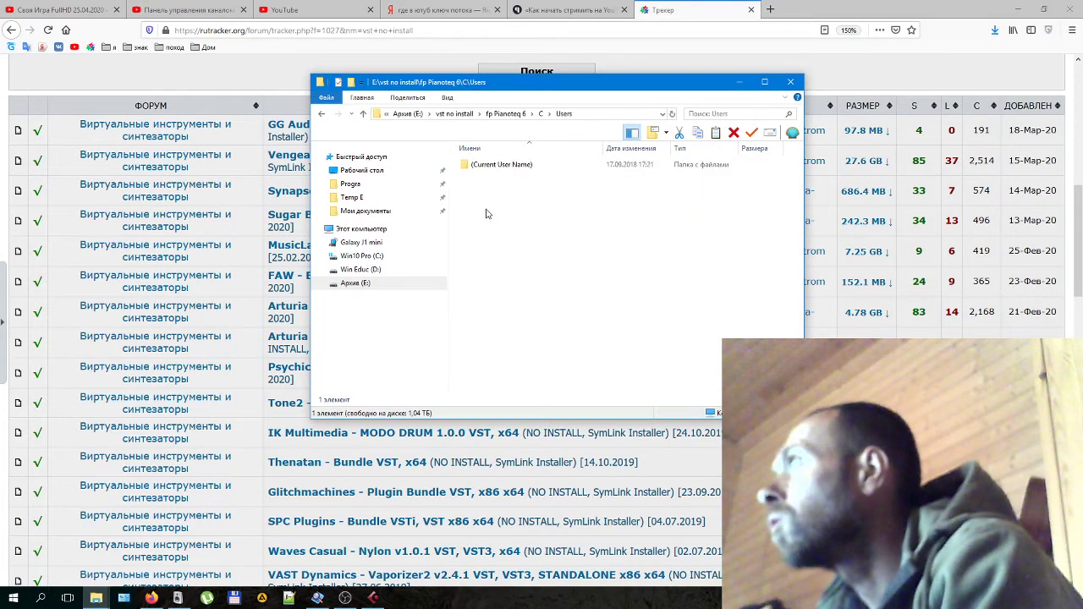
pyautogui.click(513, 166)
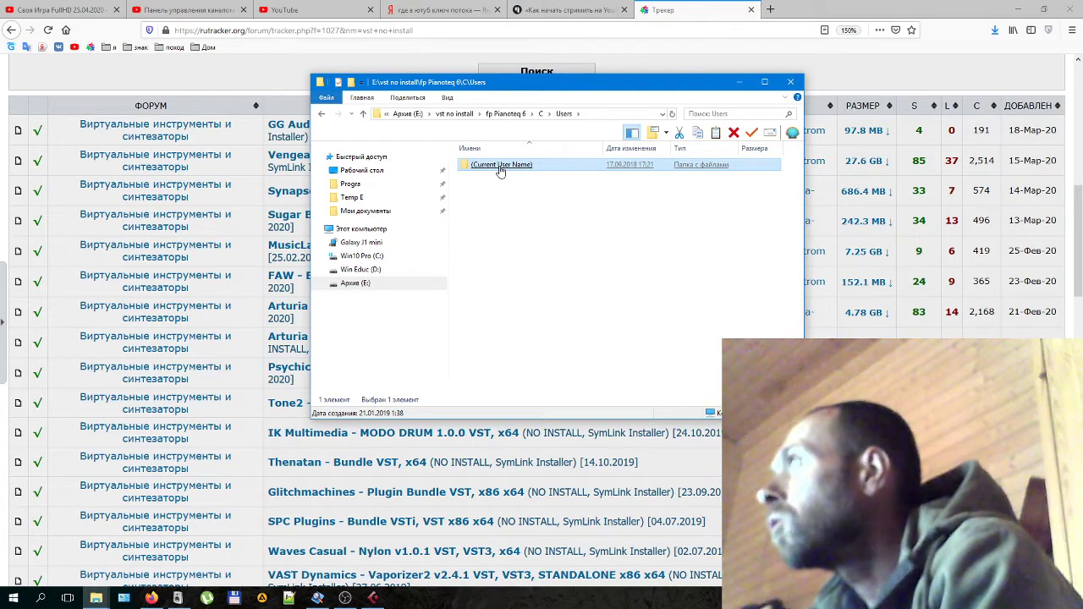
pyautogui.doubleClick(494, 168)
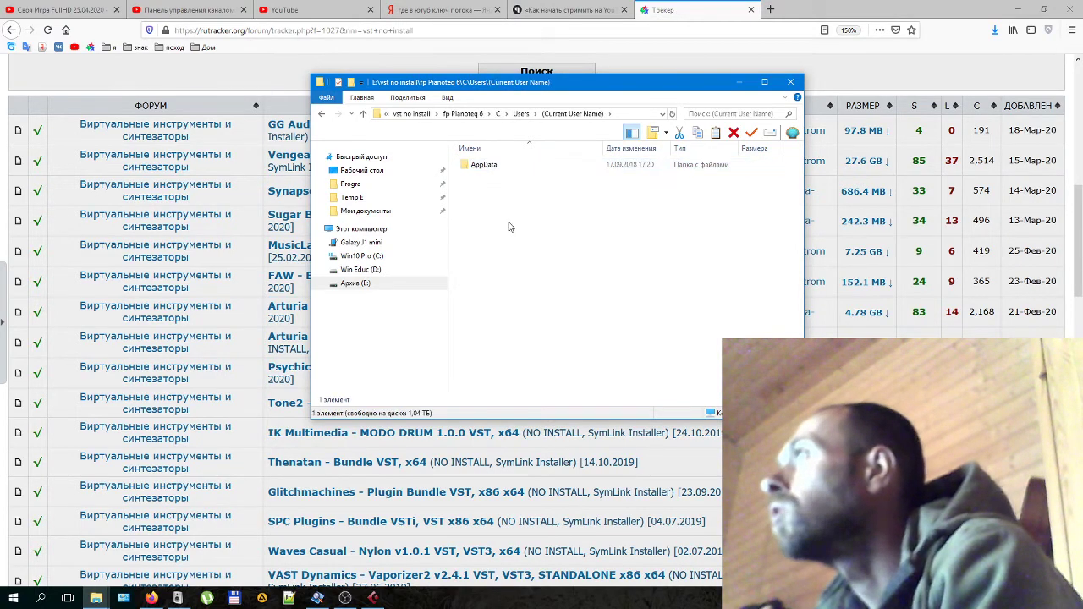
pyautogui.doubleClick(481, 168)
pyautogui.doubleClick(484, 167)
pyautogui.click(487, 169)
pyautogui.rightClick(487, 169)
pyautogui.click(474, 208)
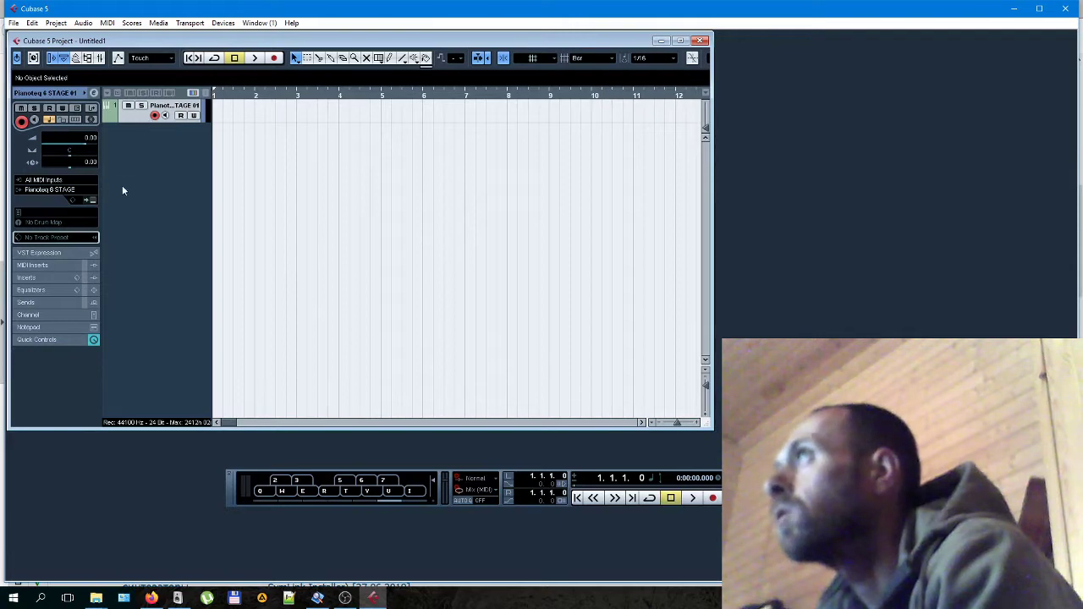
# In Cubase 5, check the VST instruments offered for a new instrument track without adding one, and view the Pianoteq 6 STAGE interface
pyautogui.rightClick(122, 190)
pyautogui.click(212, 188)
pyautogui.click(525, 308)
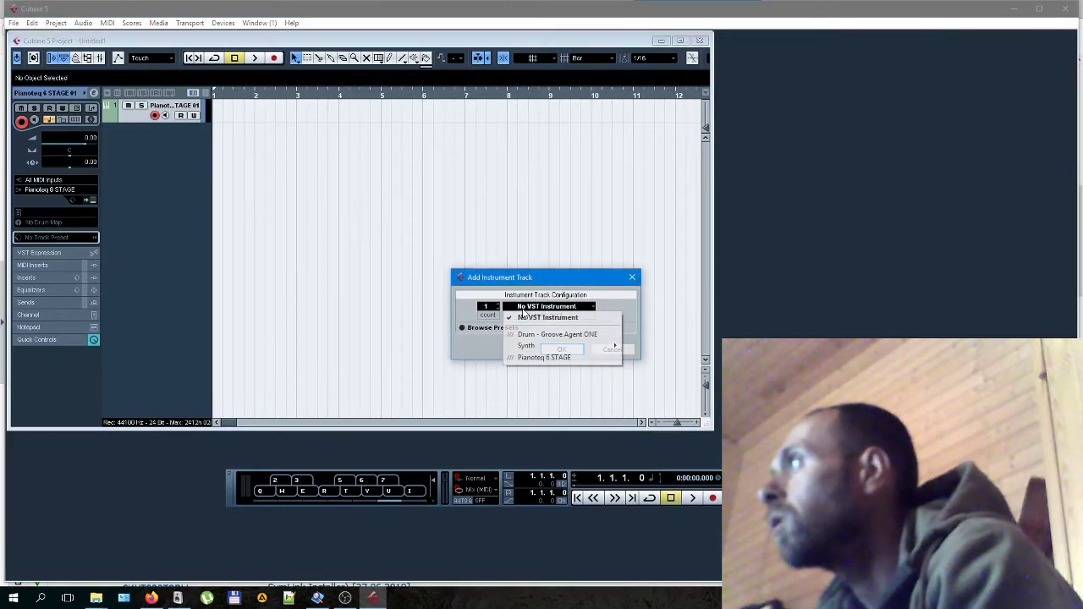
pyautogui.click(590, 278)
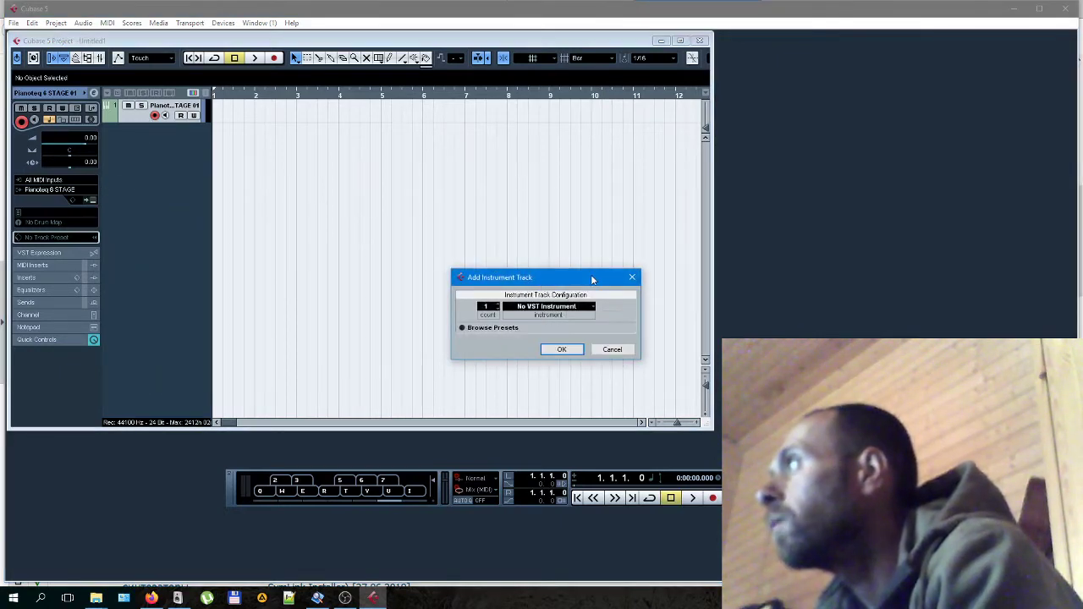
pyautogui.click(631, 277)
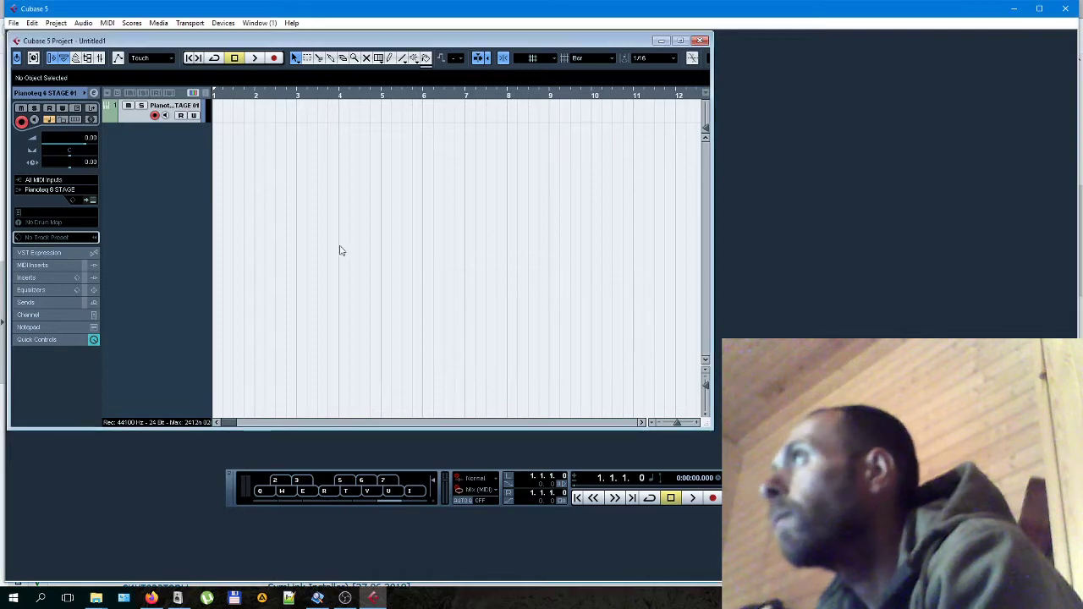
pyautogui.click(93, 201)
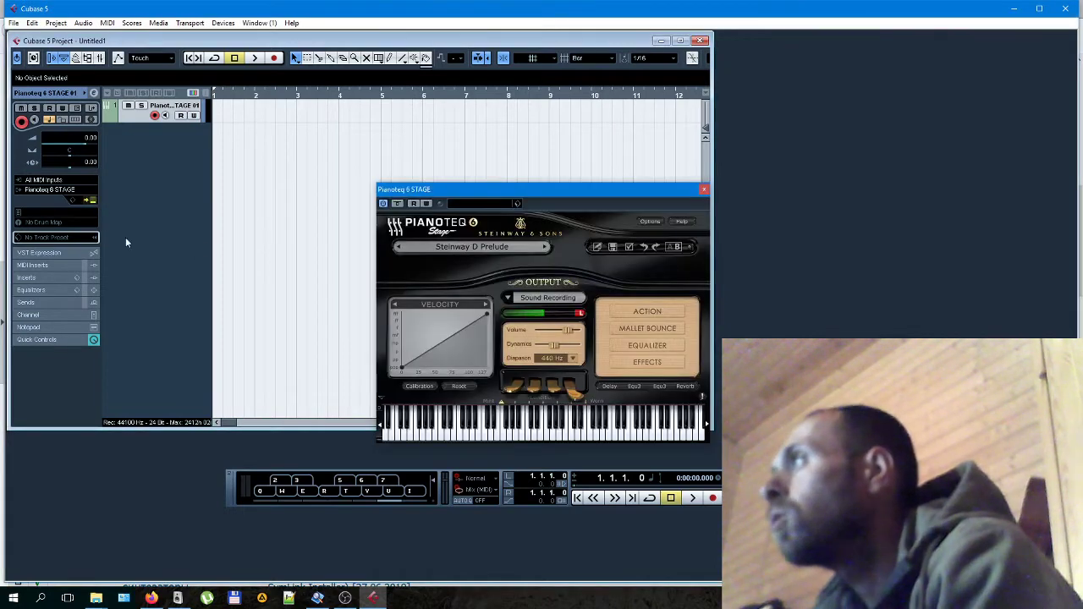
pyautogui.click(703, 190)
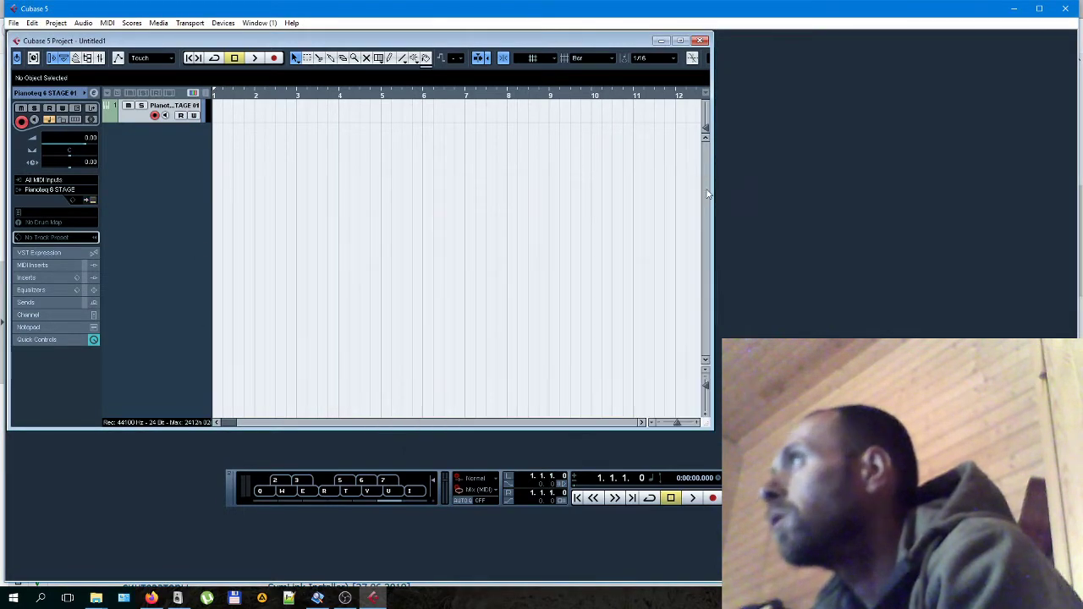
# Start recording on the record-enabled Pianoteq 6 STAGE track and play a few notes with the instrument's interface open, closing it again
pyautogui.click(155, 117)
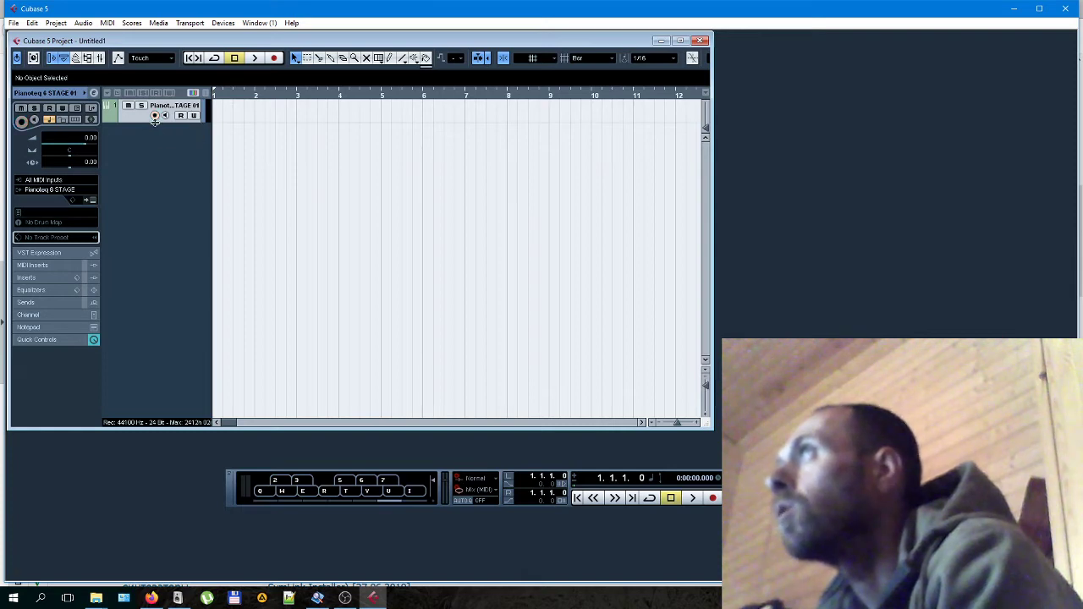
pyautogui.click(155, 117)
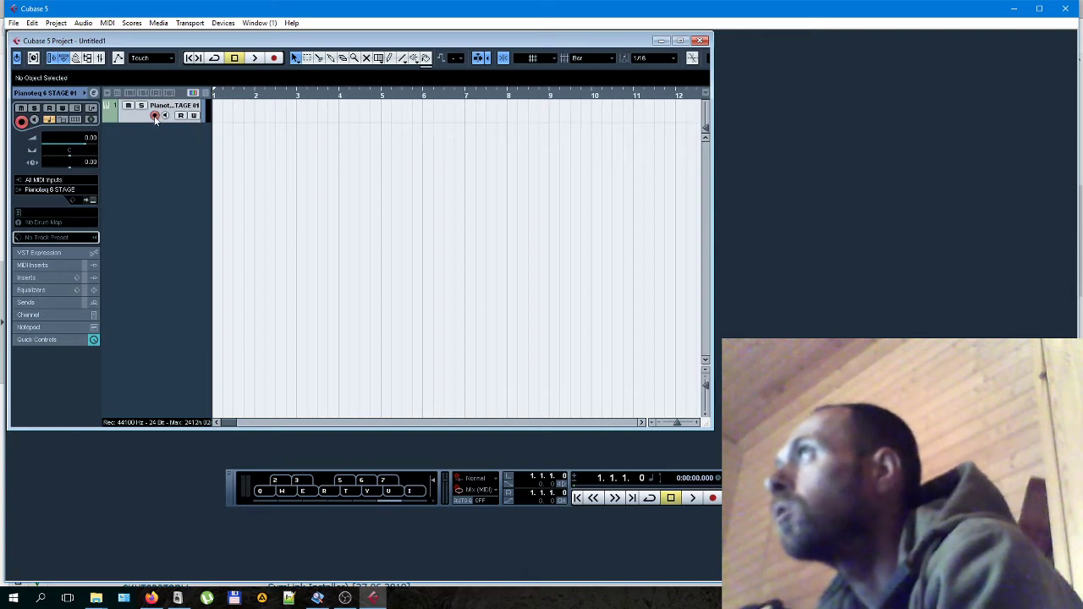
pyautogui.click(274, 58)
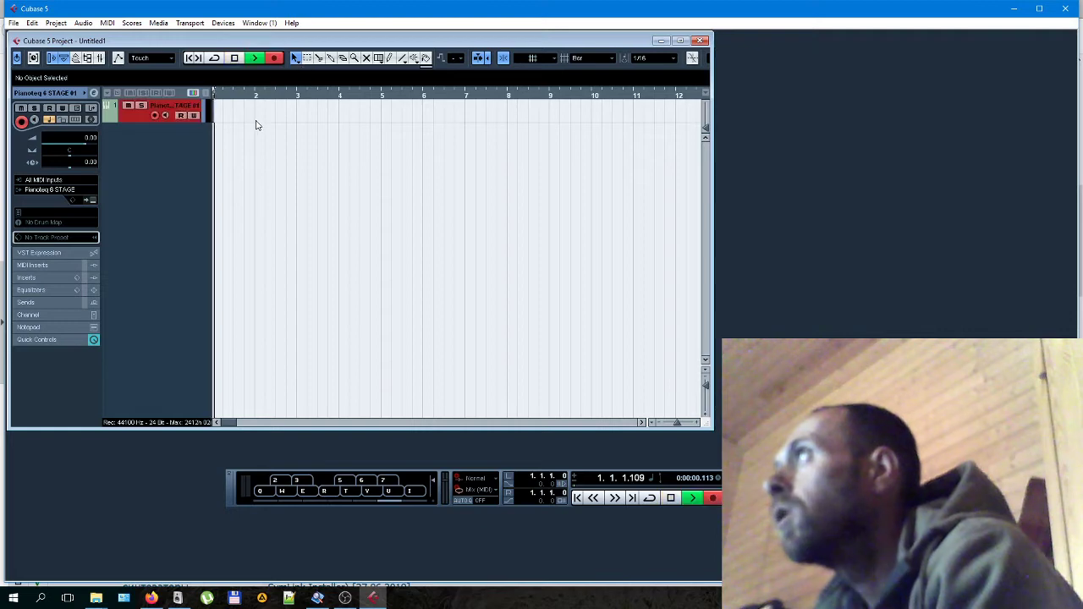
pyautogui.click(92, 200)
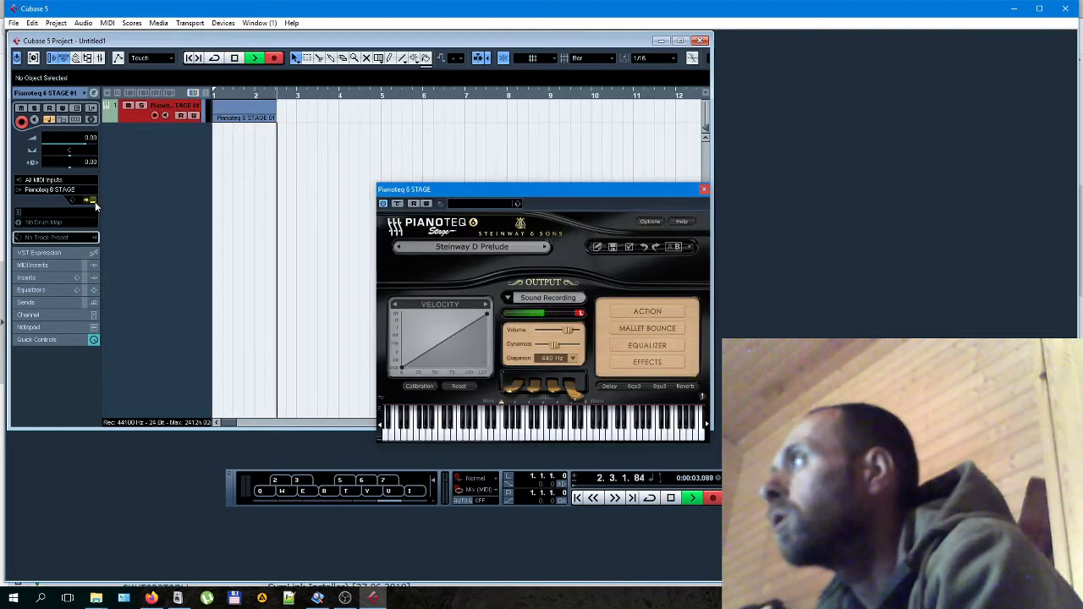
pyautogui.click(536, 432)
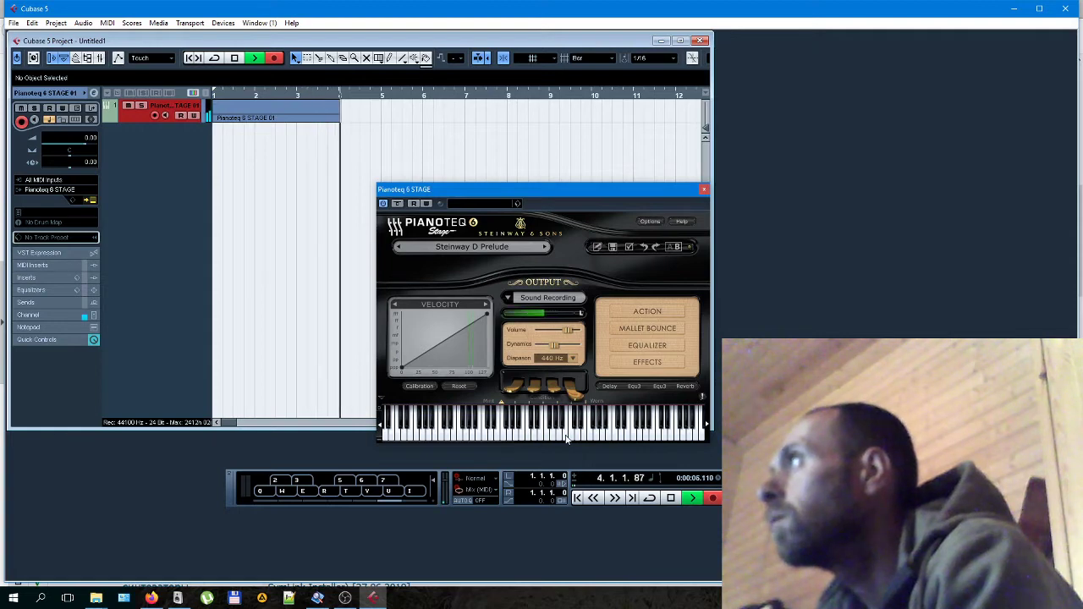
pyautogui.click(359, 499)
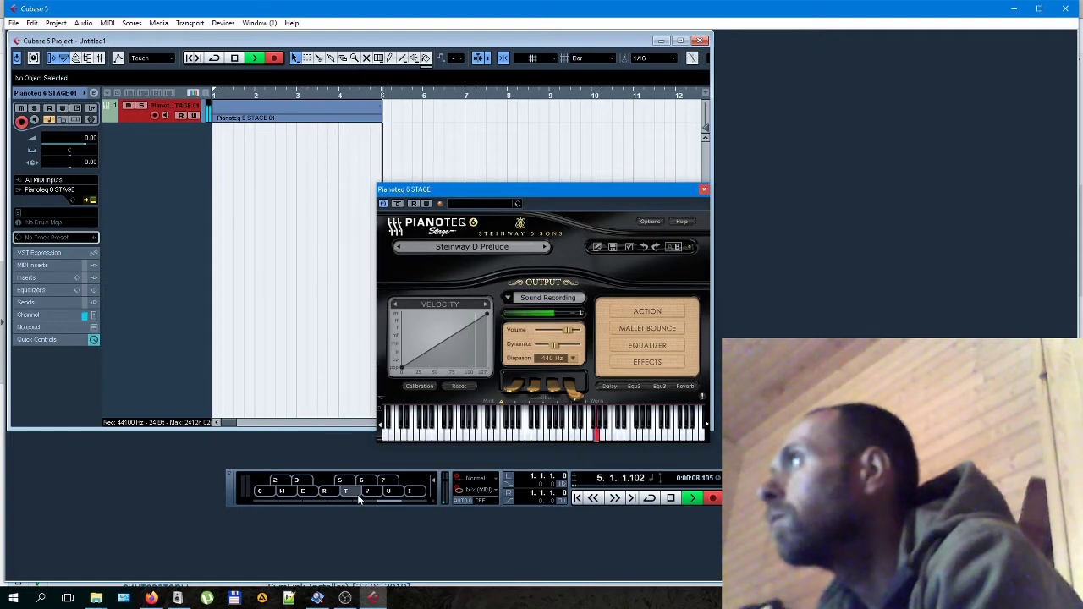
pyautogui.click(705, 190)
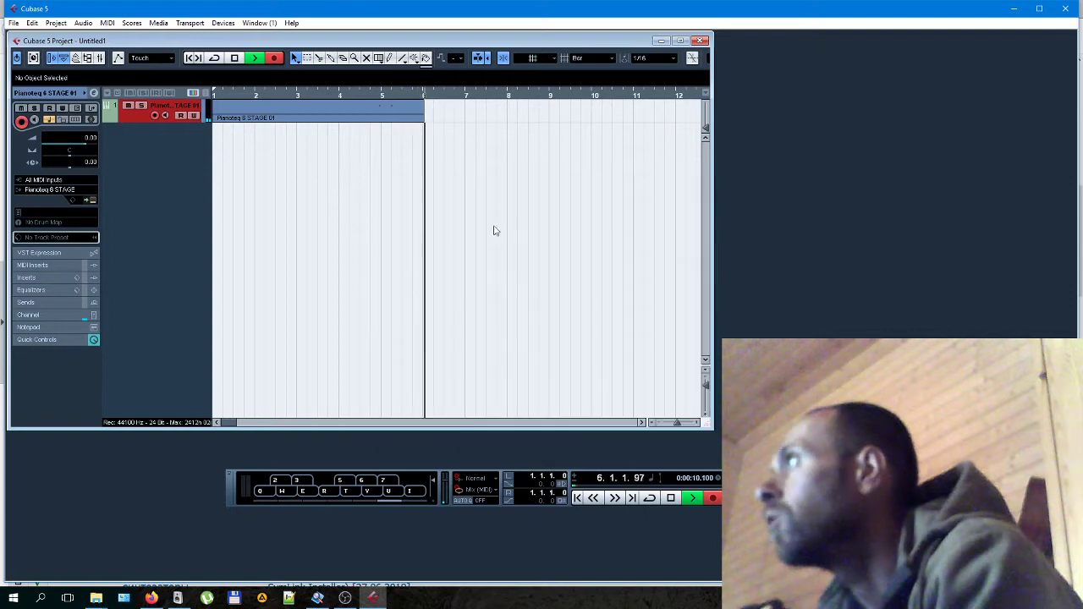
# Play a series of notes on the transport's virtual keyboard into the running take and stop the recording
pyautogui.click(361, 482)
pyautogui.click(369, 493)
pyautogui.click(378, 495)
pyautogui.click(341, 494)
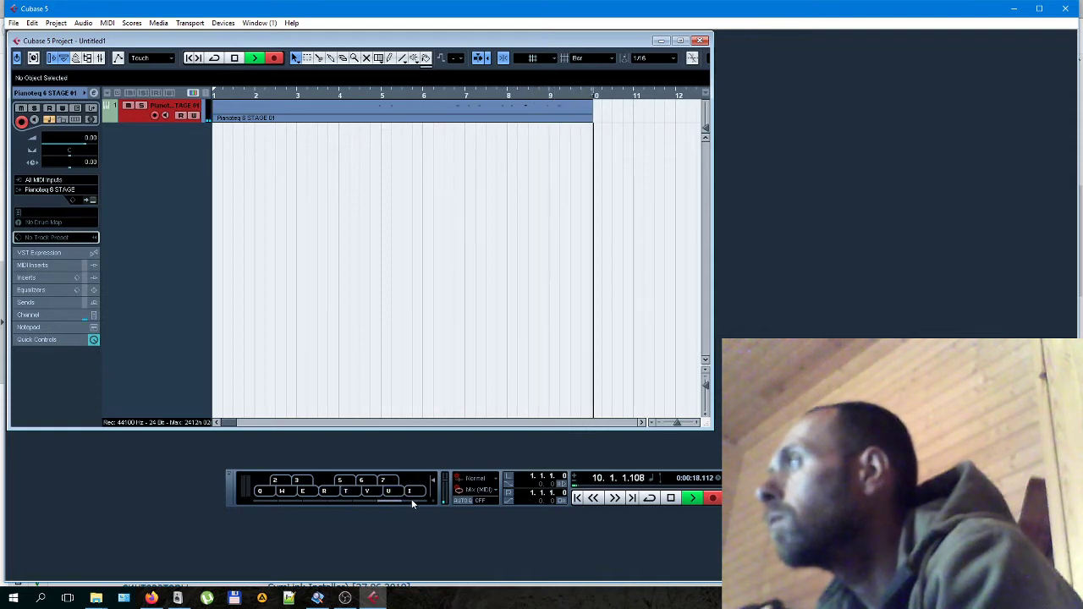
pyautogui.click(381, 496)
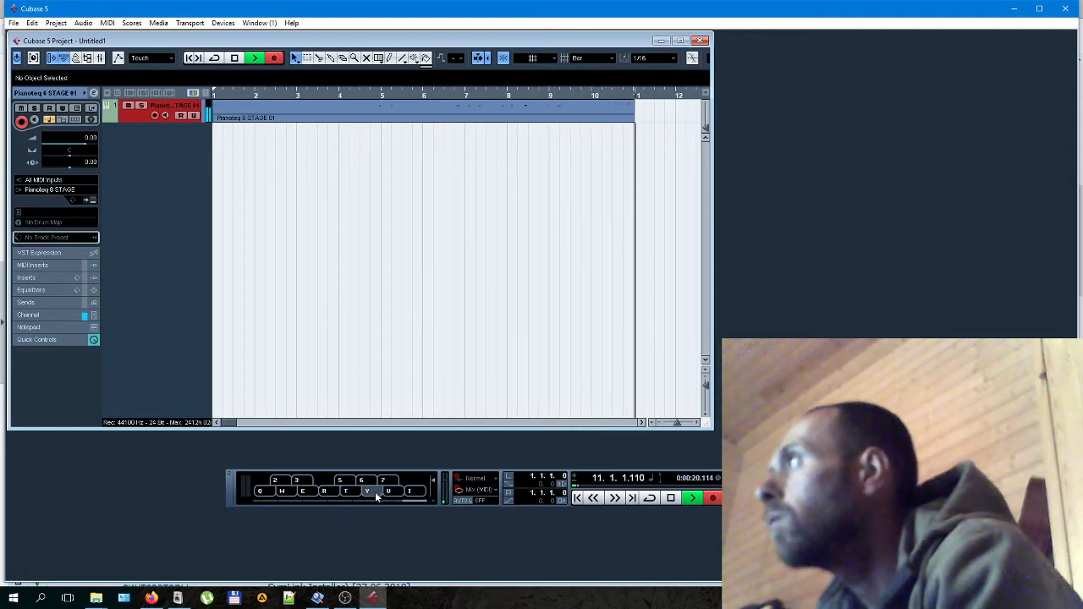
pyautogui.click(323, 494)
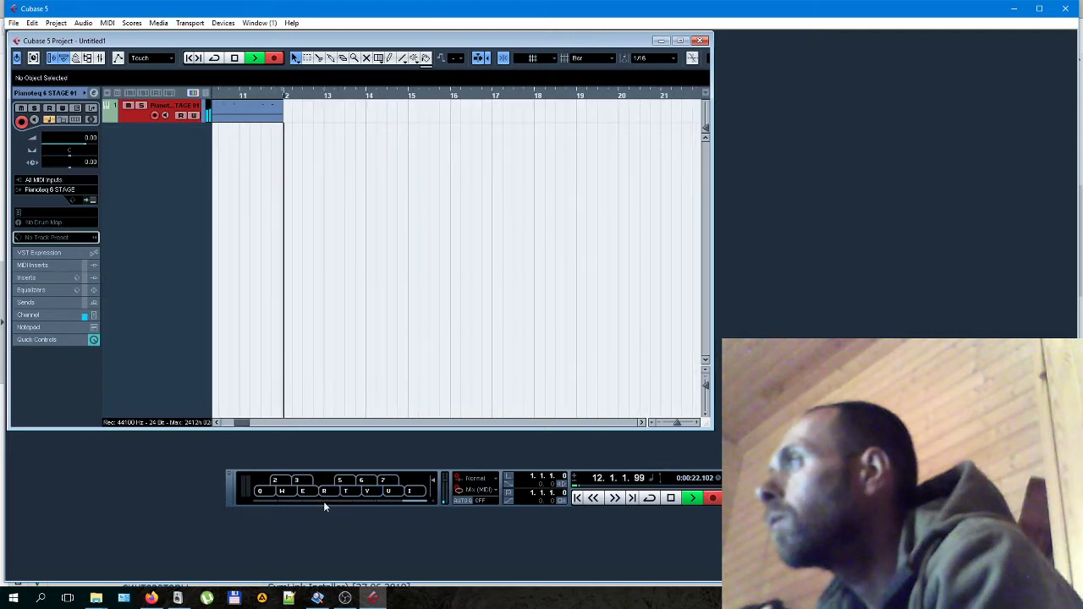
pyautogui.click(312, 495)
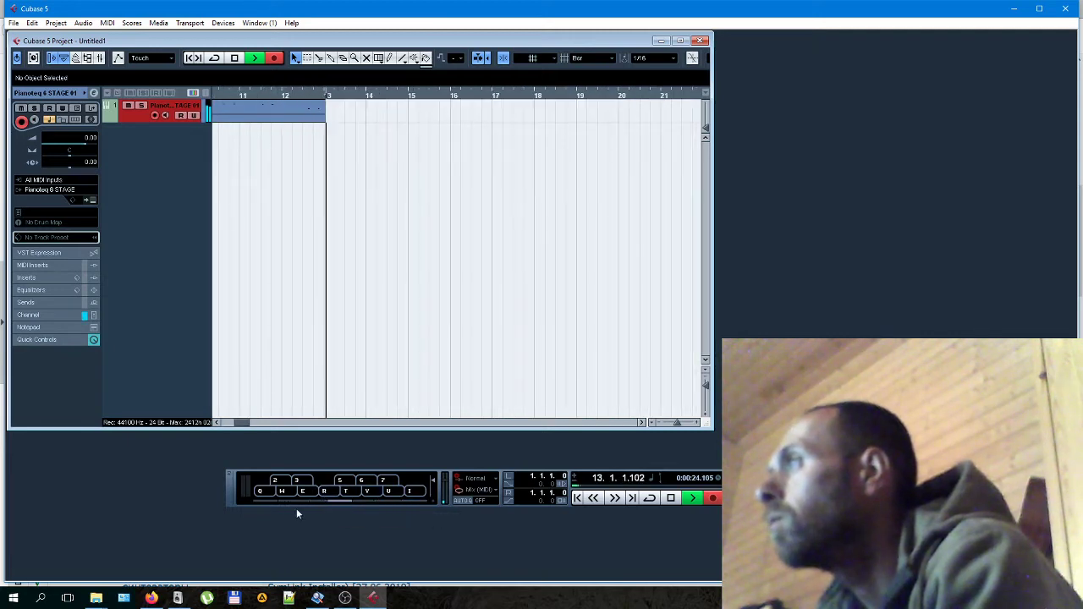
pyautogui.click(284, 495)
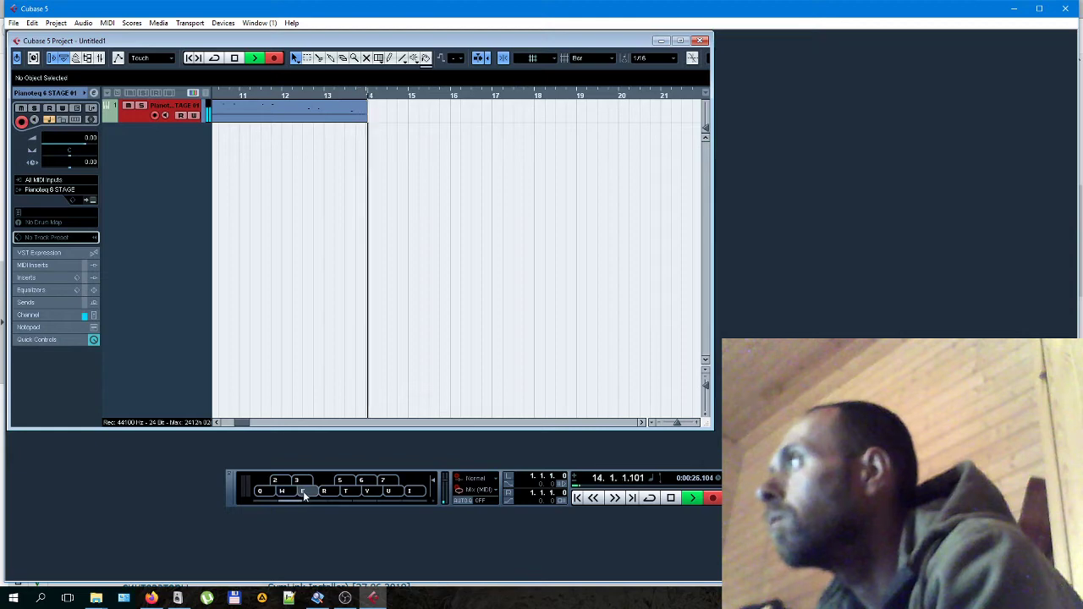
pyautogui.click(366, 486)
pyautogui.click(372, 499)
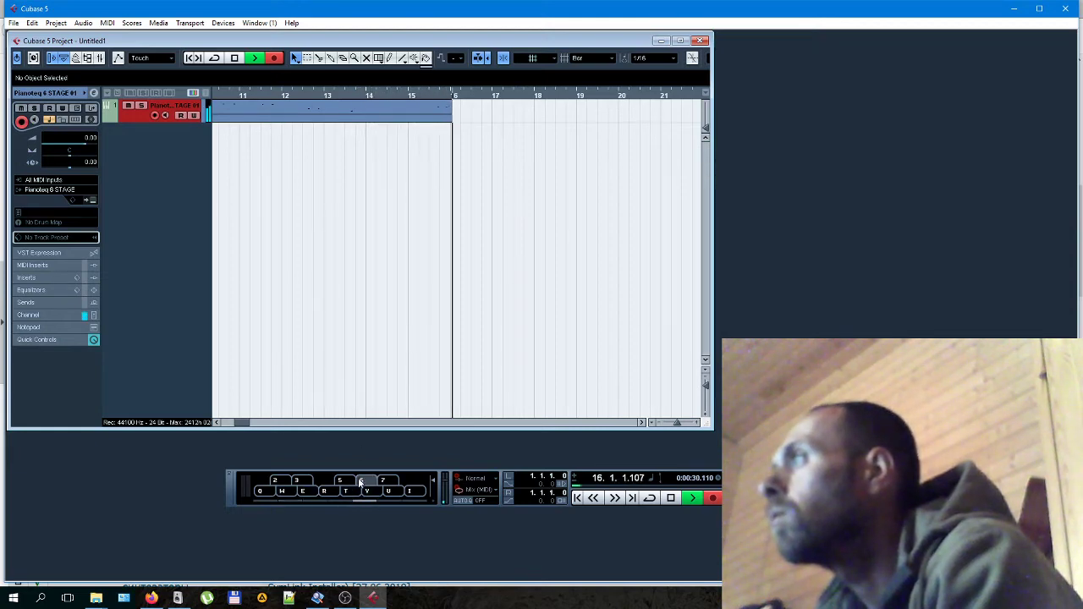
pyautogui.click(234, 58)
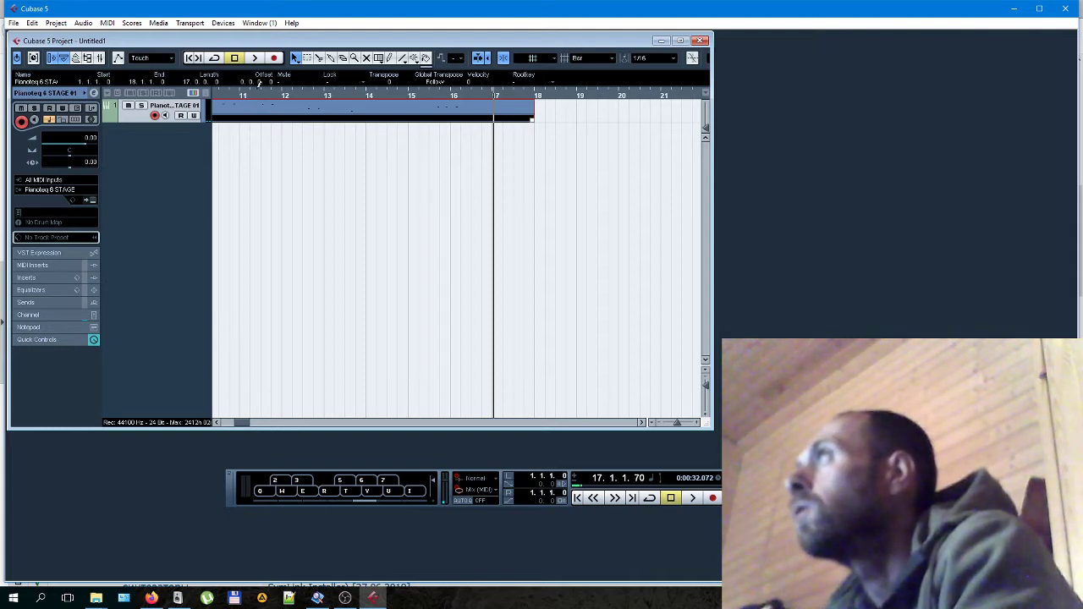
# Set the locators to span bars 11 to 16 and open the Audio Mixdown export settings
pyautogui.moveTo(259, 82); pyautogui.dragTo(454, 100)
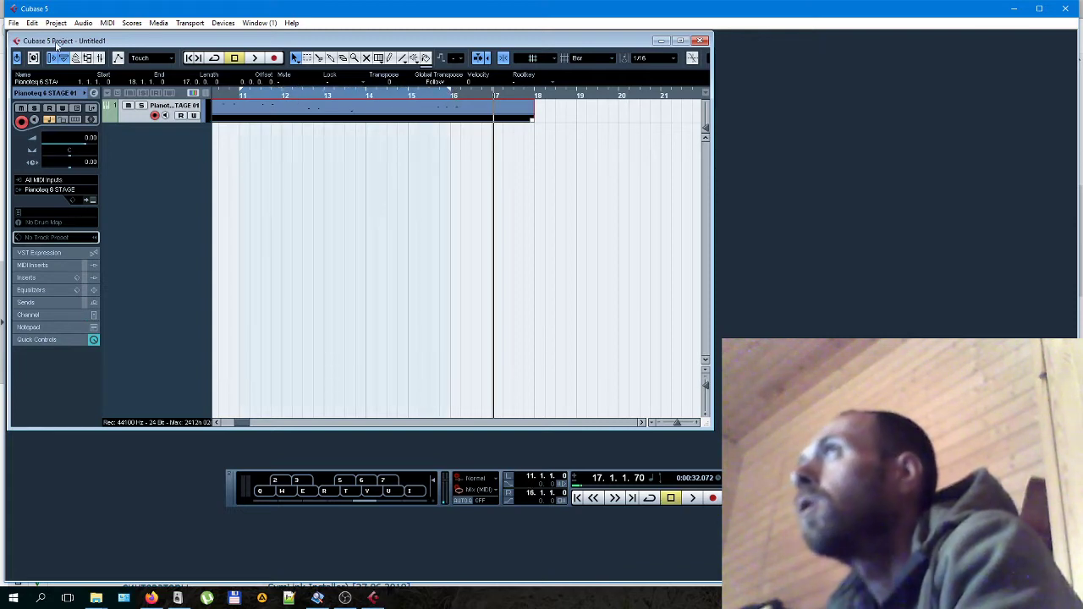
pyautogui.click(13, 22)
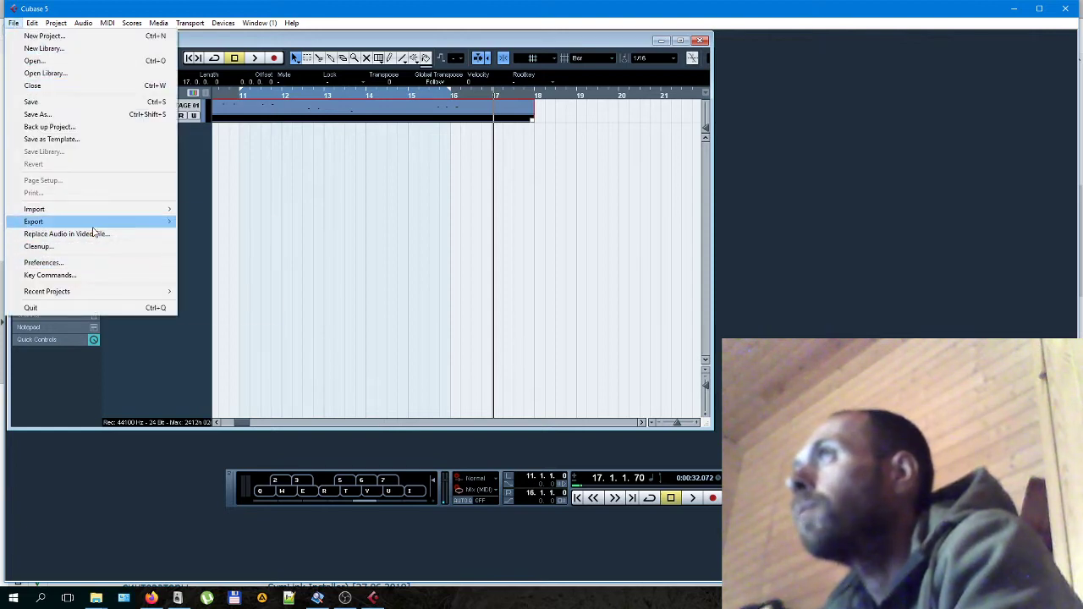
pyautogui.moveTo(101, 222)
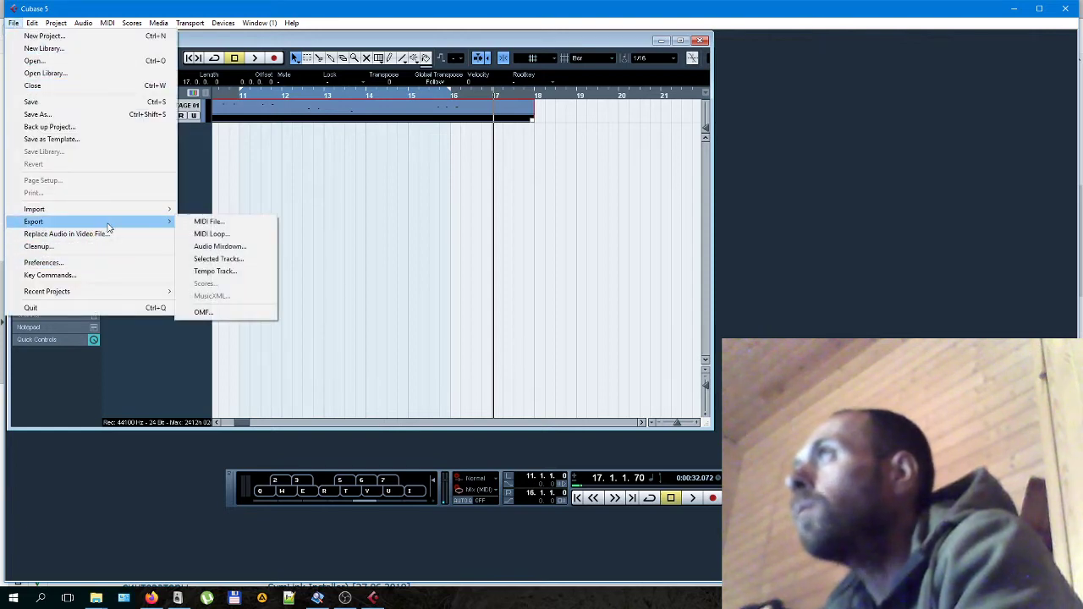
pyautogui.click(221, 247)
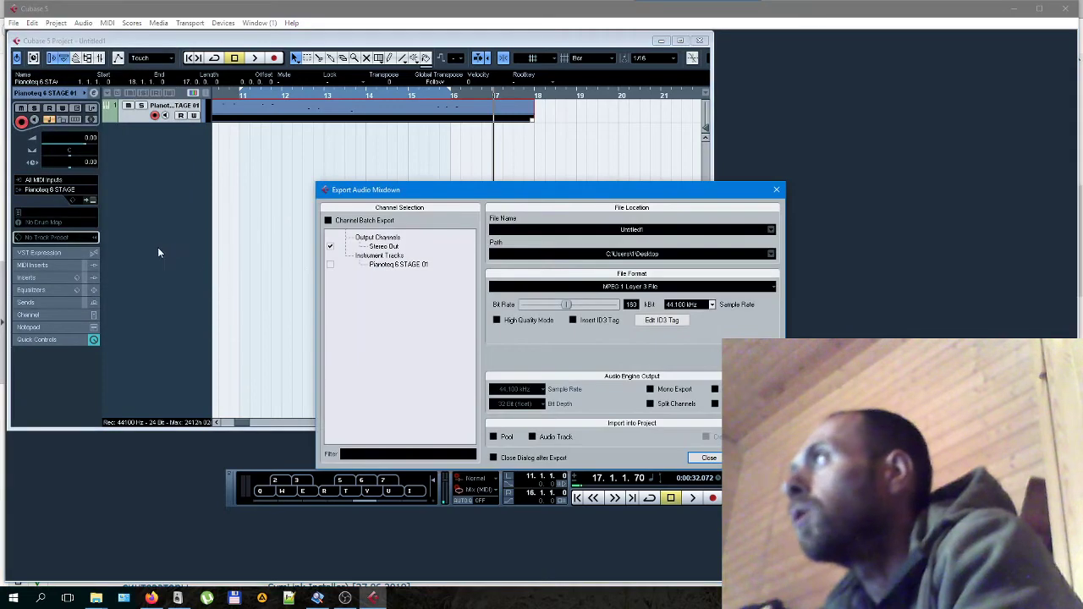
# Check the mixdown's file name and destination folder options without changing them
pyautogui.click(634, 231)
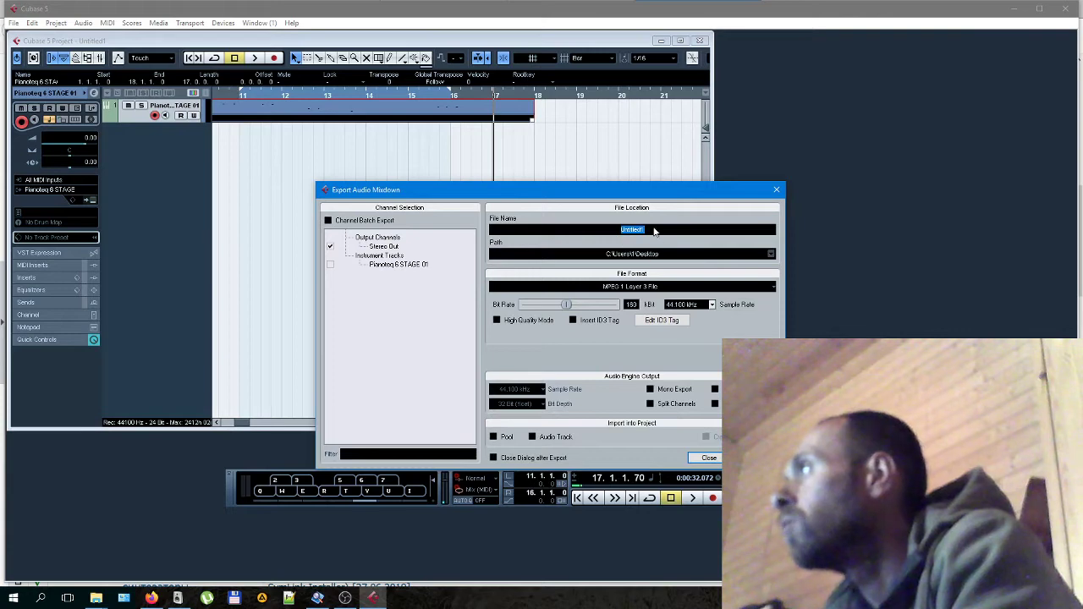
pyautogui.click(655, 255)
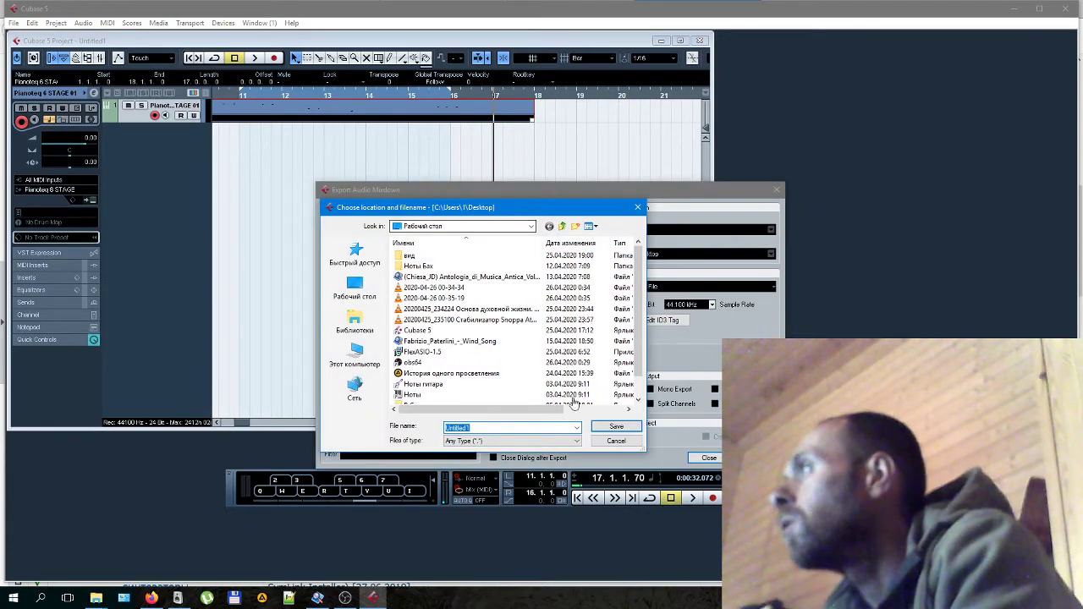
pyautogui.click(614, 442)
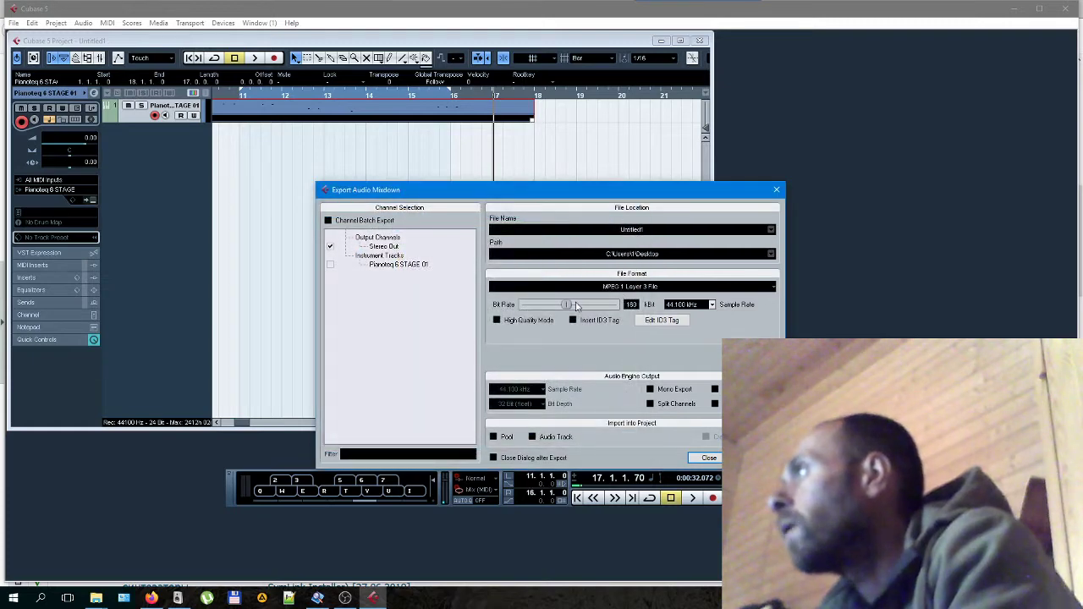
# Set the mixdown bit rate to 320 kBit, keep the MPEG 1 Layer 3 format and run the export
pyautogui.moveTo(567, 306); pyautogui.dragTo(628, 310)
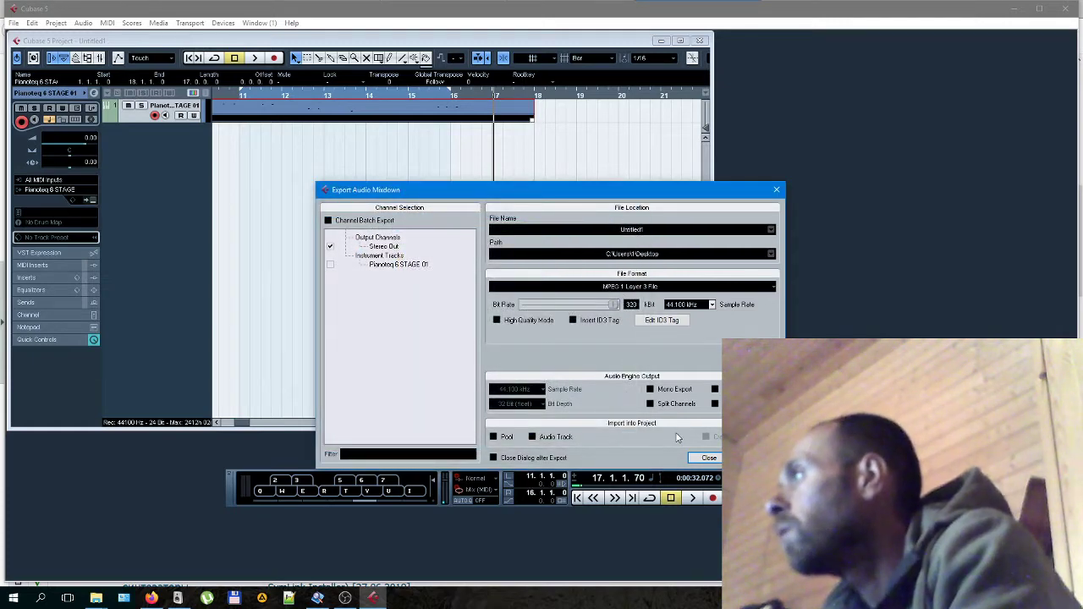
pyautogui.click(567, 287)
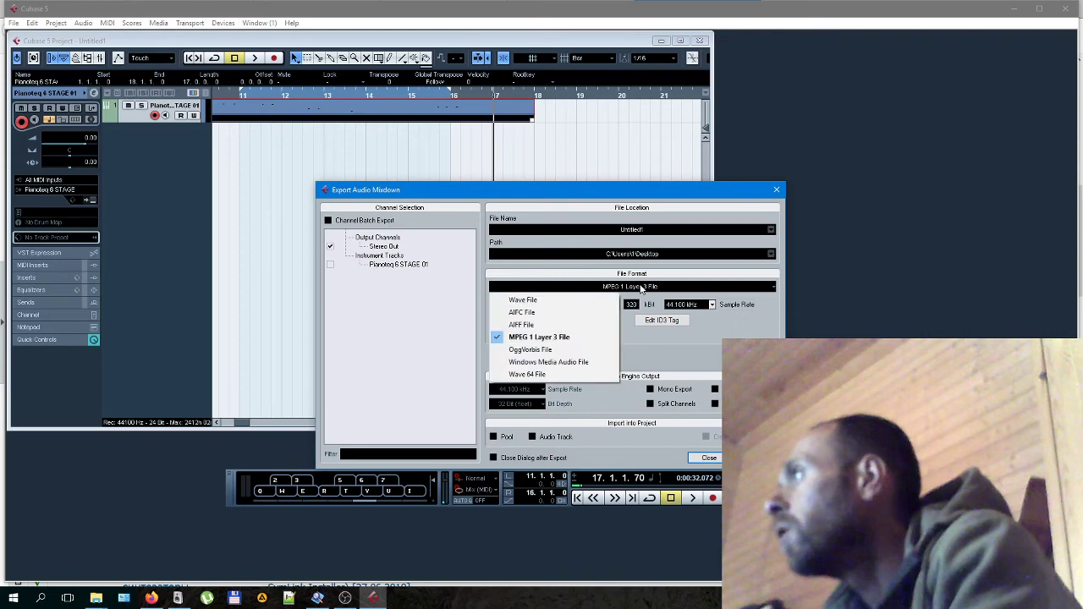
pyautogui.click(648, 290)
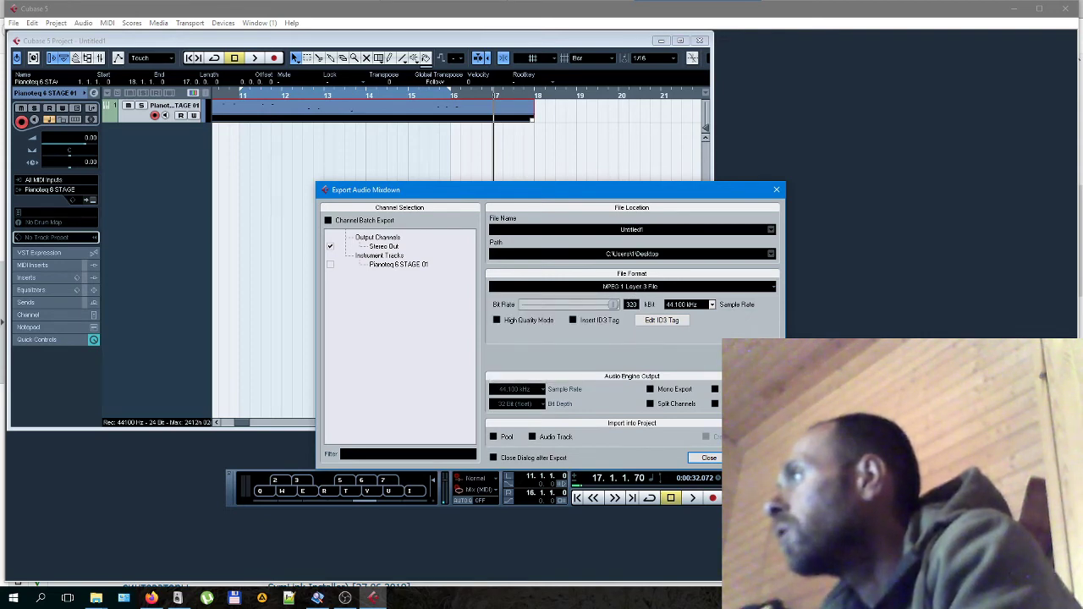
pyautogui.press('Return')
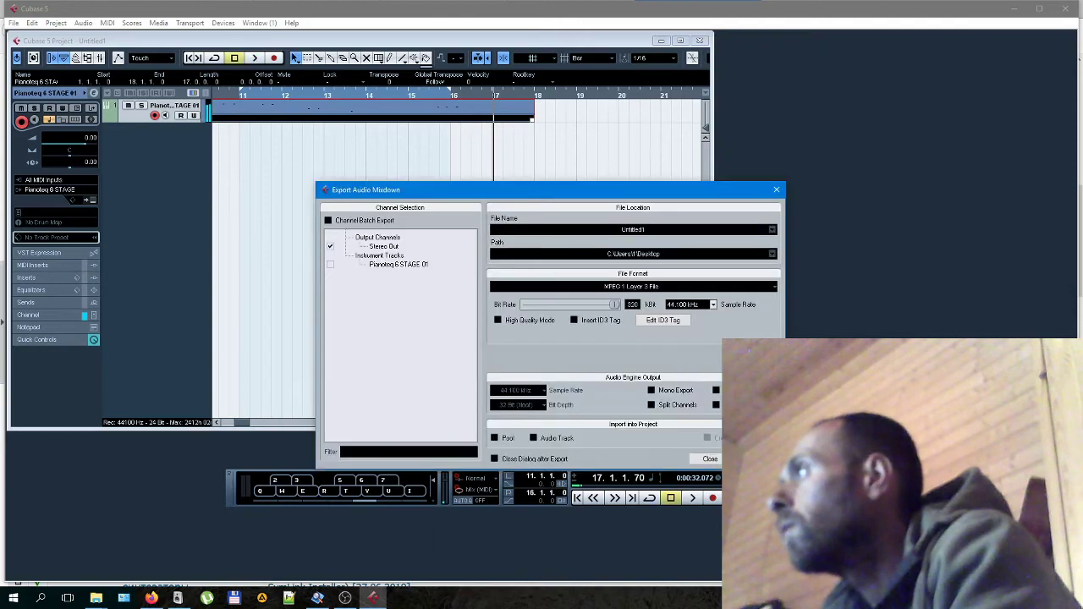
# Close the export settings, play the exported Untitled1 MP3 from the desktop to check it, and close the player
pyautogui.click(705, 460)
pyautogui.click(1012, 10)
pyautogui.click(1008, 11)
pyautogui.click(225, 415)
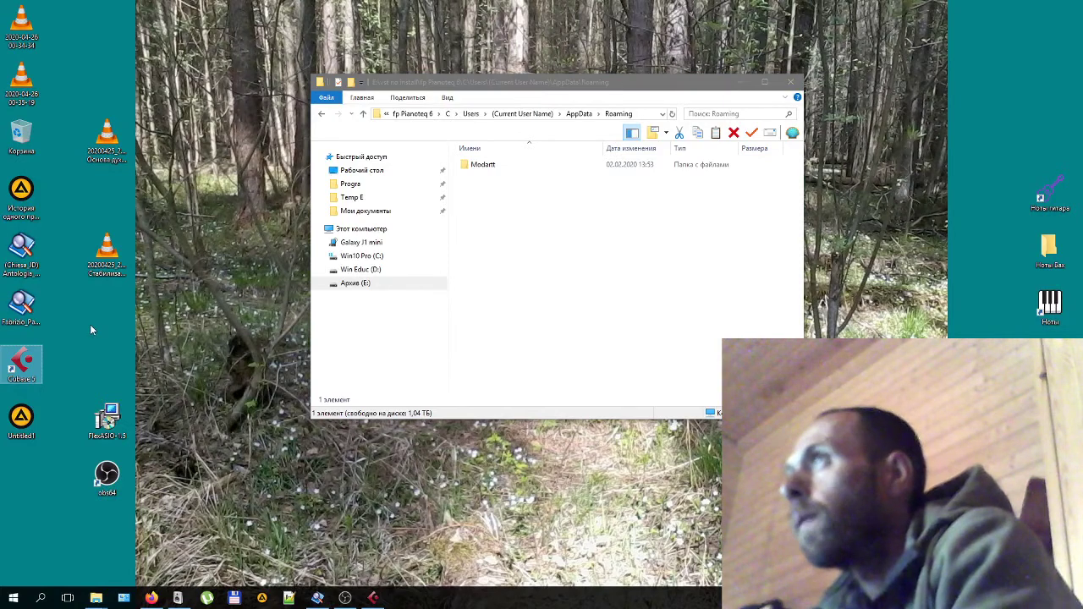
pyautogui.moveTo(26, 430); pyautogui.dragTo(40, 468)
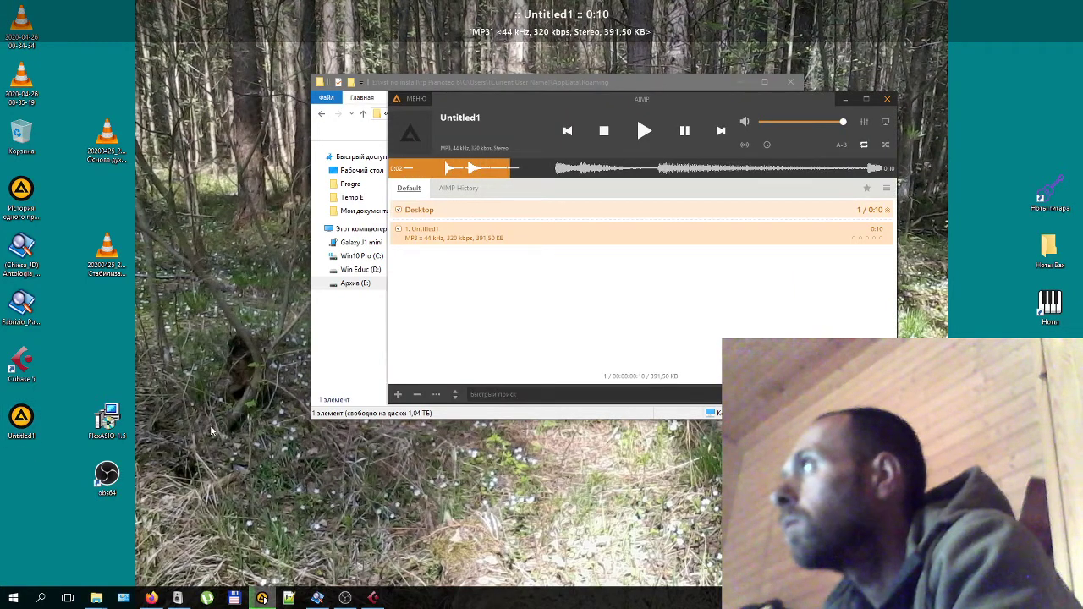
pyautogui.click(887, 102)
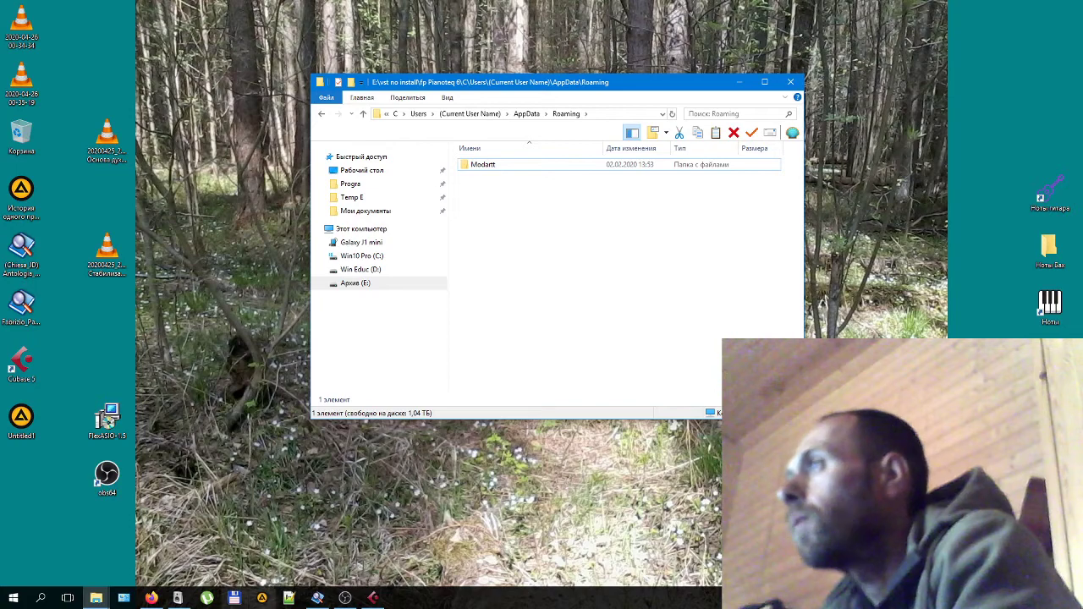
# Switch back to Cubase 5 and add C:\Program Files (x86) to the VST 2.x plug-in paths in Plug-in Information
pyautogui.click(362, 601)
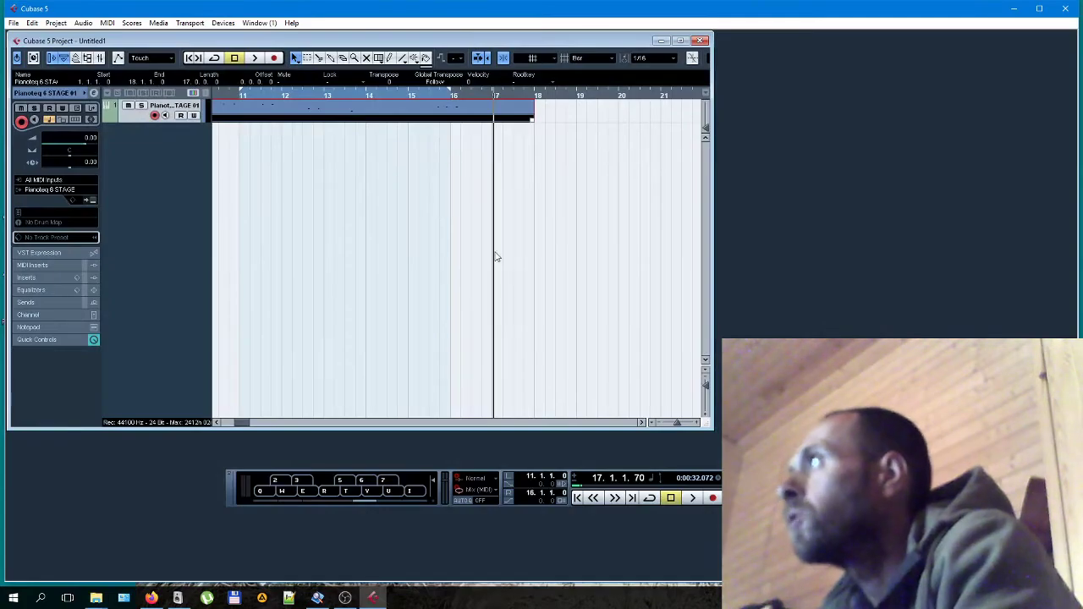
pyautogui.click(222, 24)
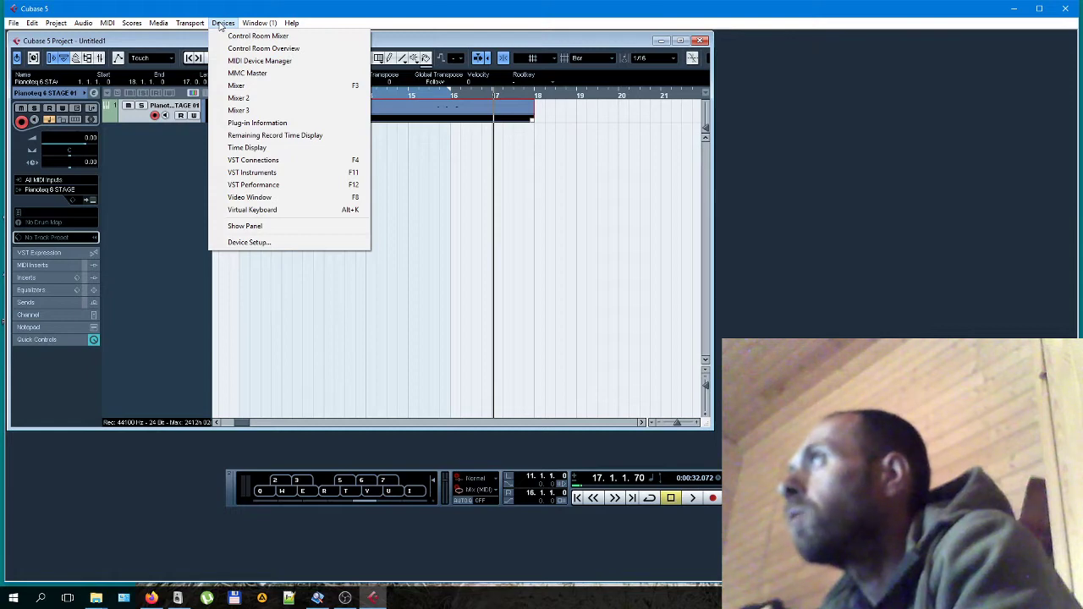
pyautogui.click(252, 126)
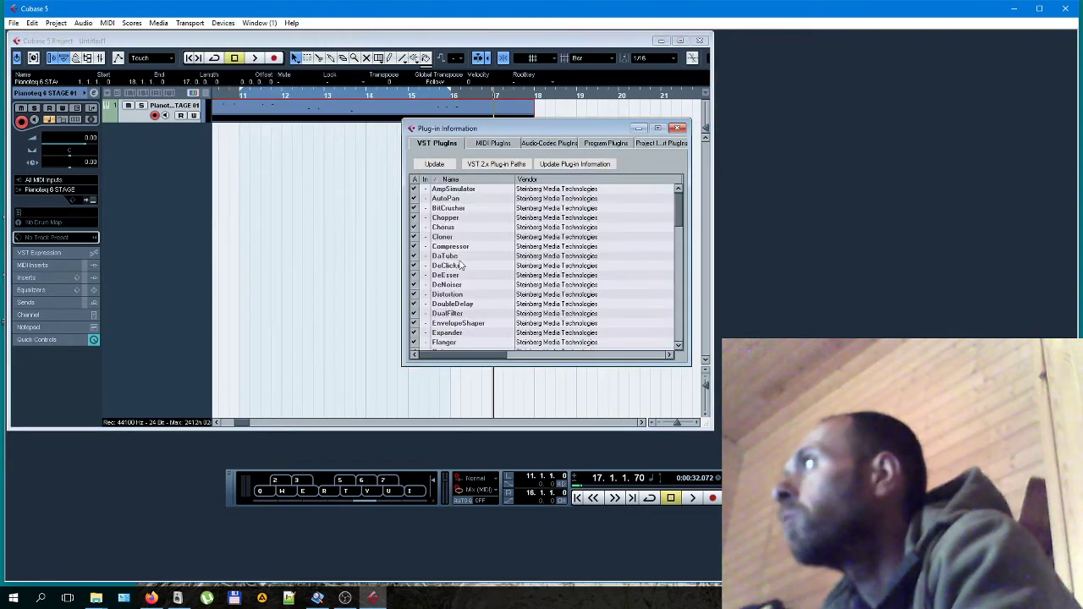
pyautogui.click(488, 167)
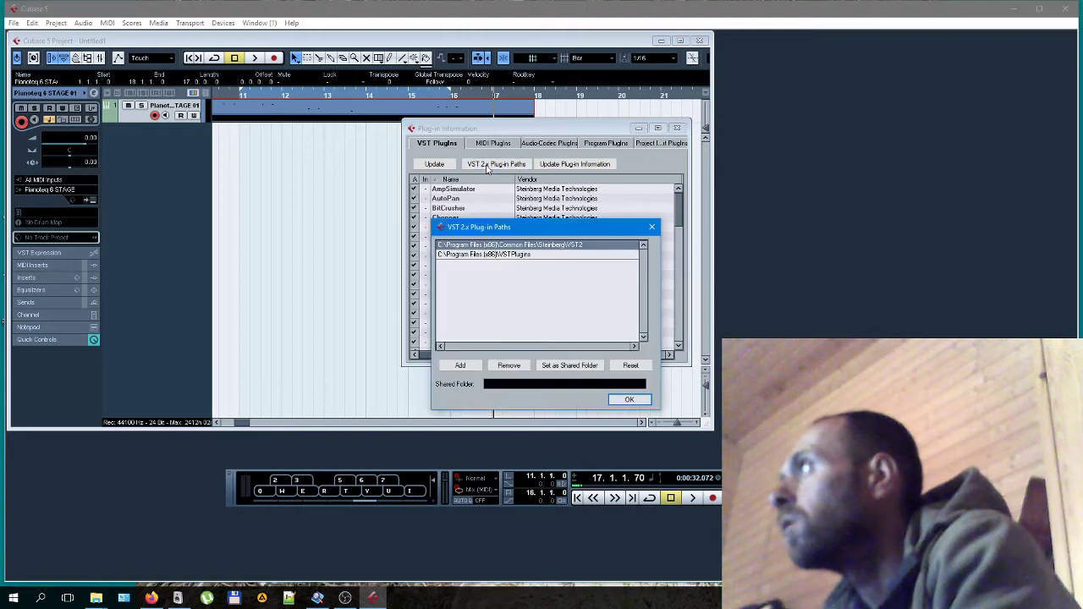
pyautogui.click(495, 256)
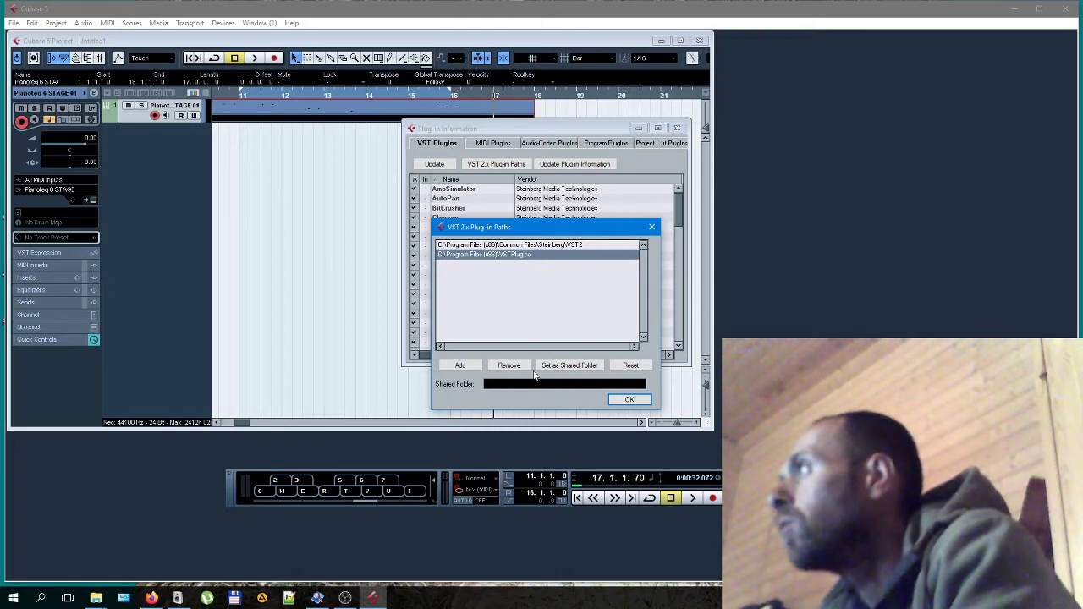
pyautogui.click(459, 367)
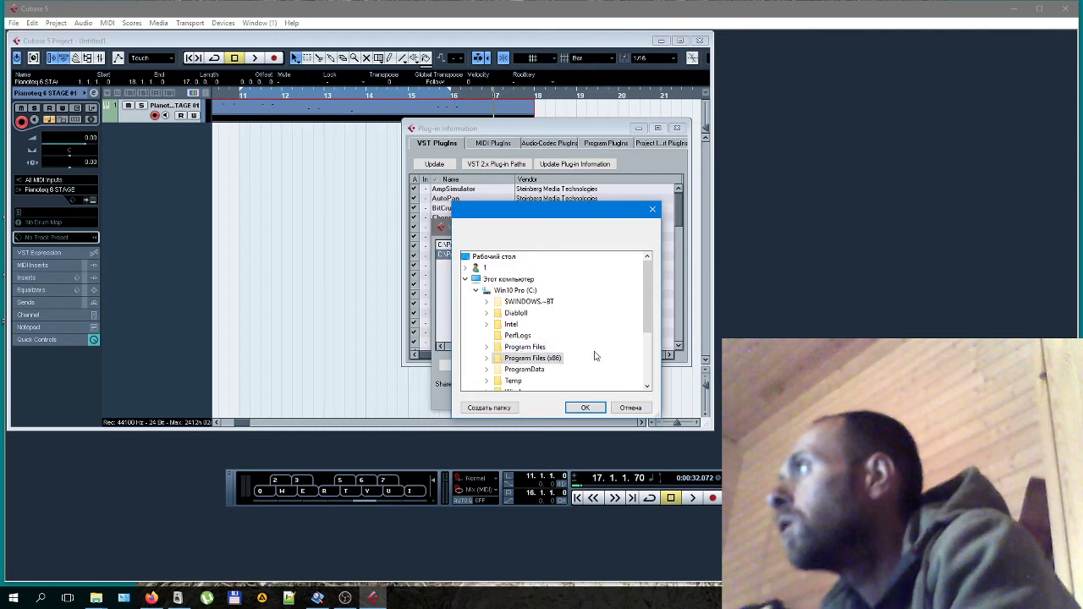
pyautogui.click(536, 361)
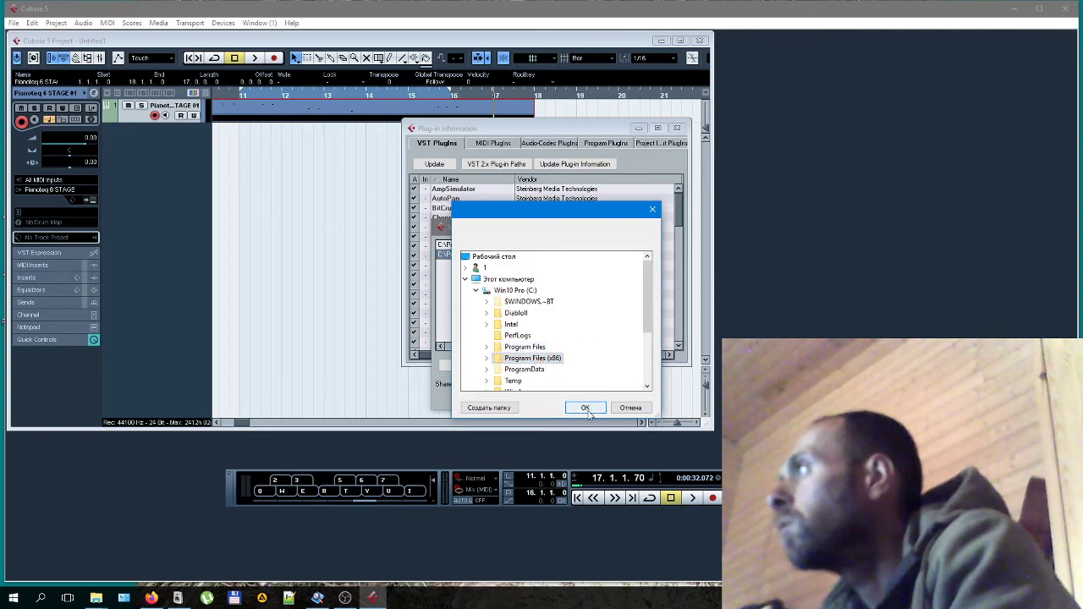
pyautogui.click(585, 408)
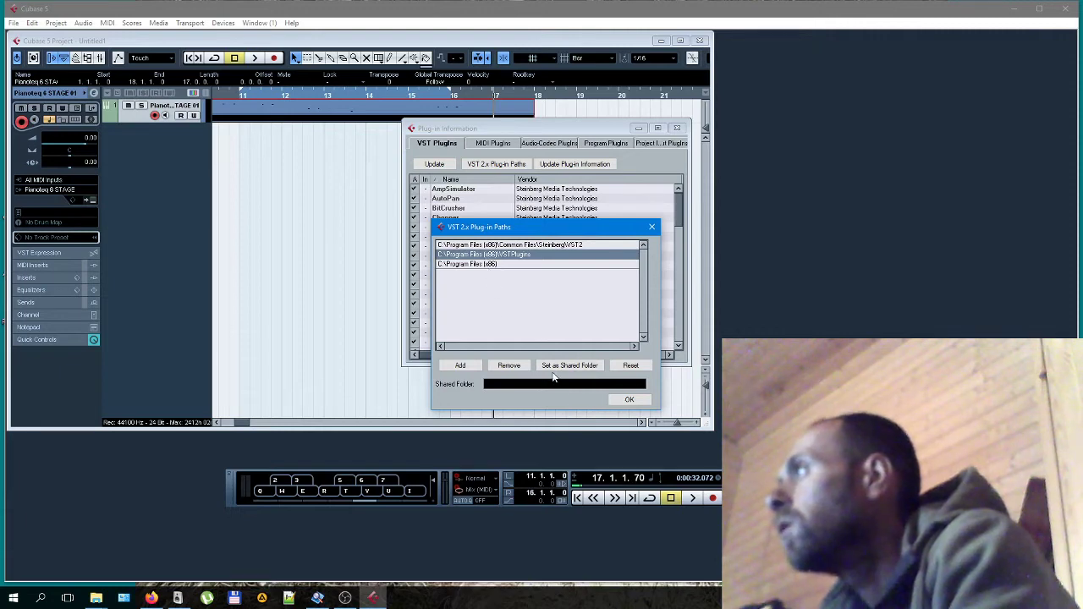
pyautogui.click(629, 398)
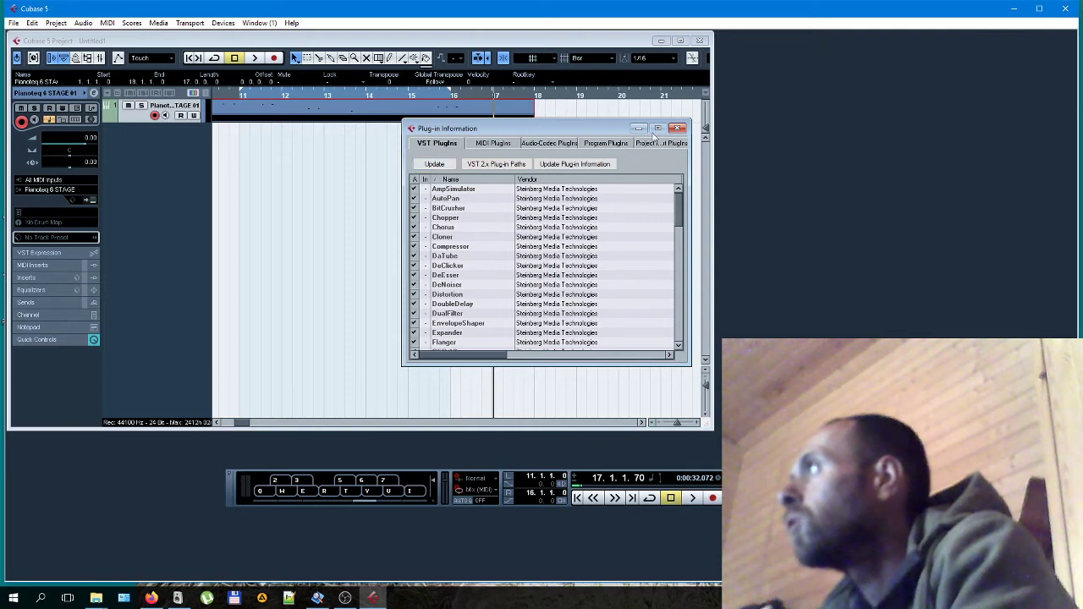
pyautogui.click(677, 128)
# Check the VST instruments offered for a new instrument track, including Pianoteq 6 STAGE, without adding a track
pyautogui.rightClick(160, 167)
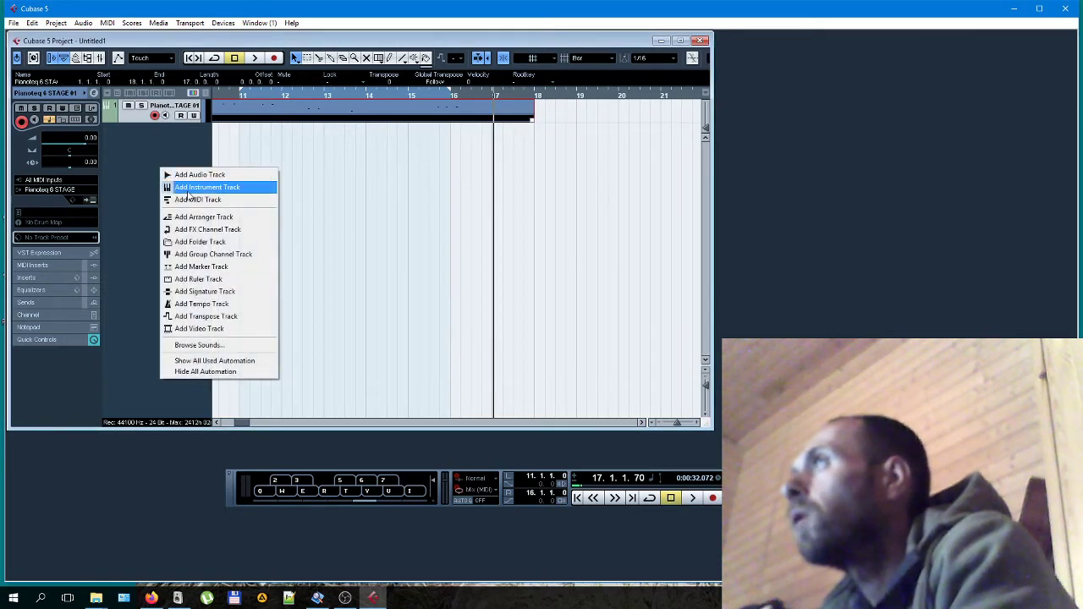
pyautogui.click(241, 190)
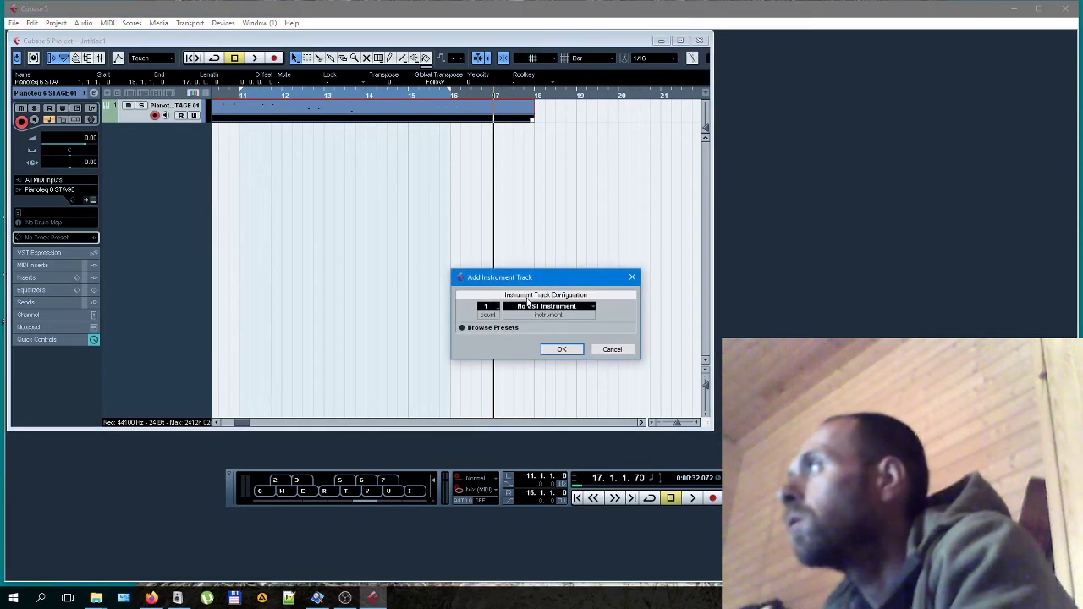
pyautogui.click(530, 306)
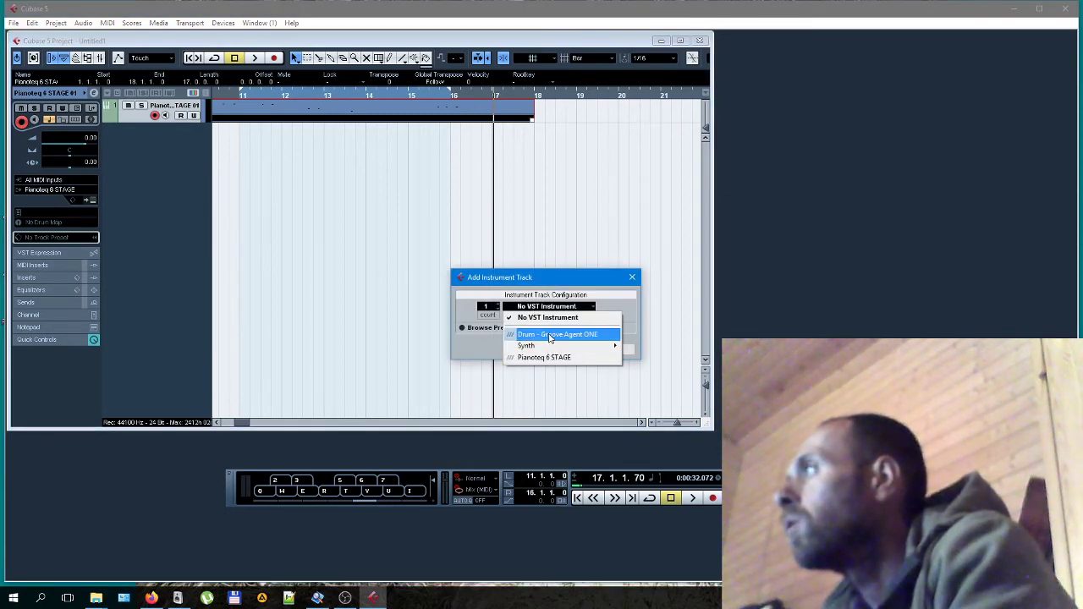
pyautogui.click(632, 277)
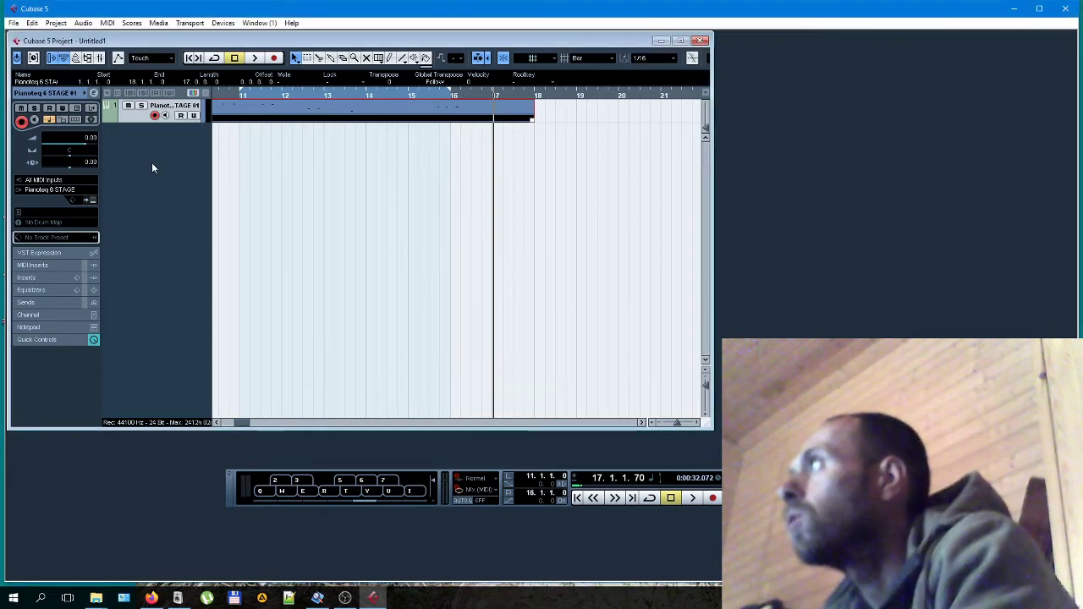
# Inspect the ASIO driver selection for the VST Audio System in Device Setup and leave without changes
pyautogui.click(222, 23)
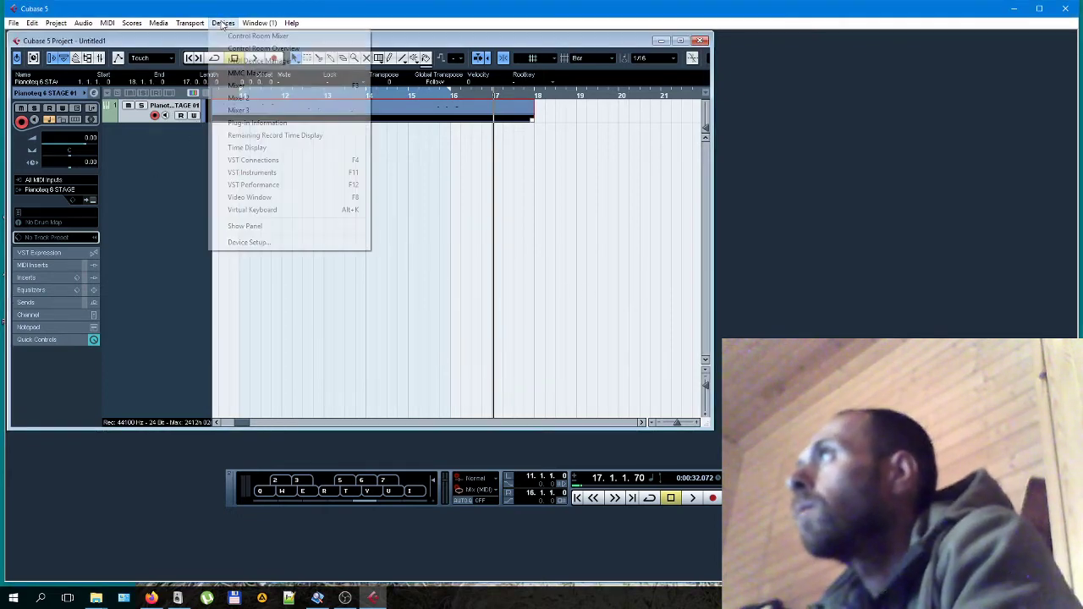
pyautogui.click(248, 242)
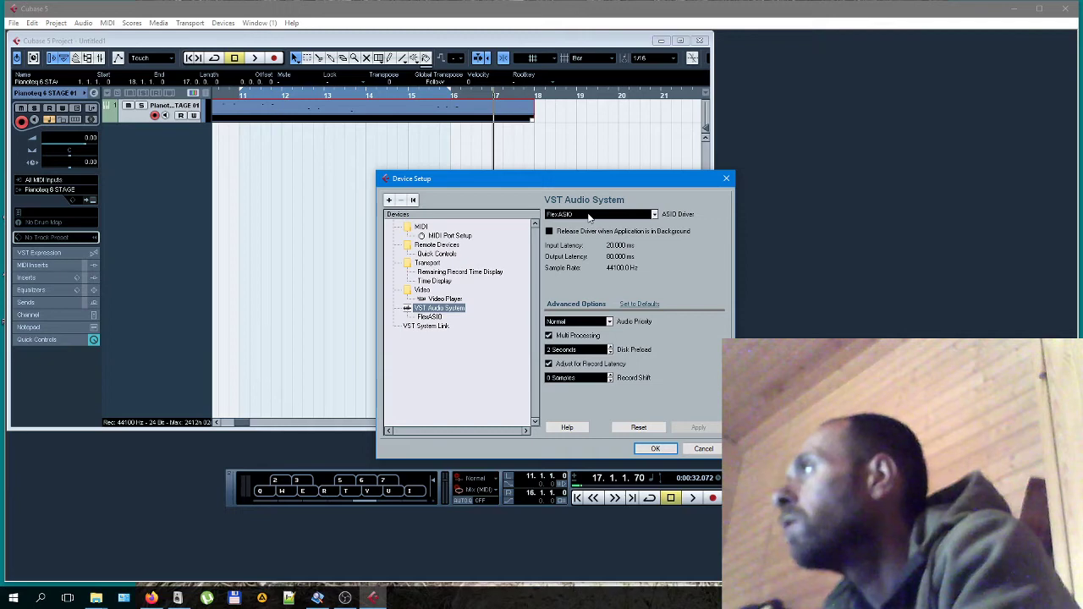
pyautogui.click(590, 215)
pyautogui.click(590, 218)
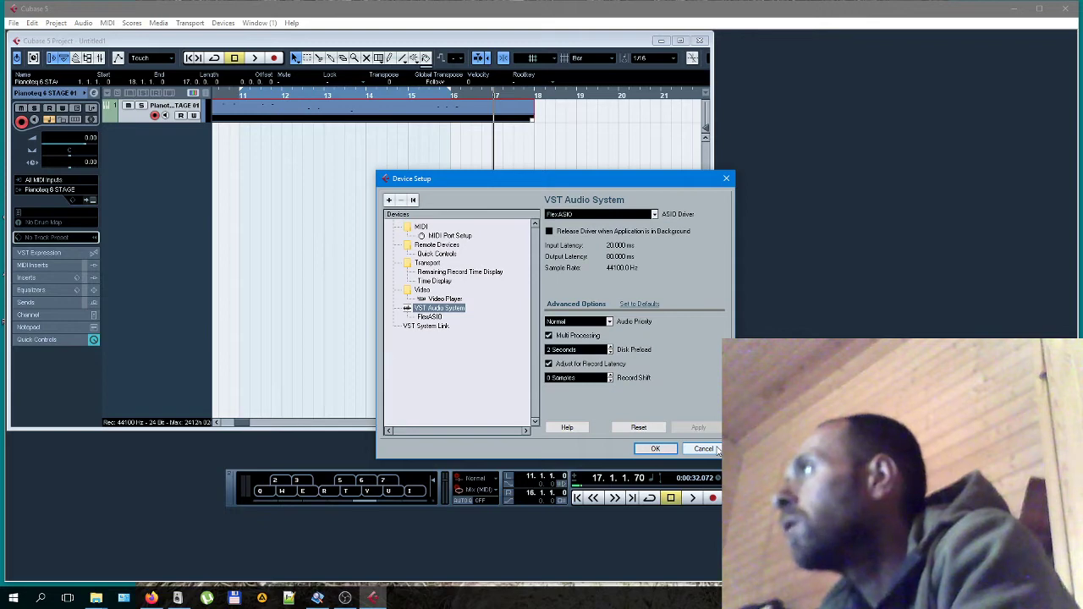
pyautogui.click(596, 218)
pyautogui.click(597, 218)
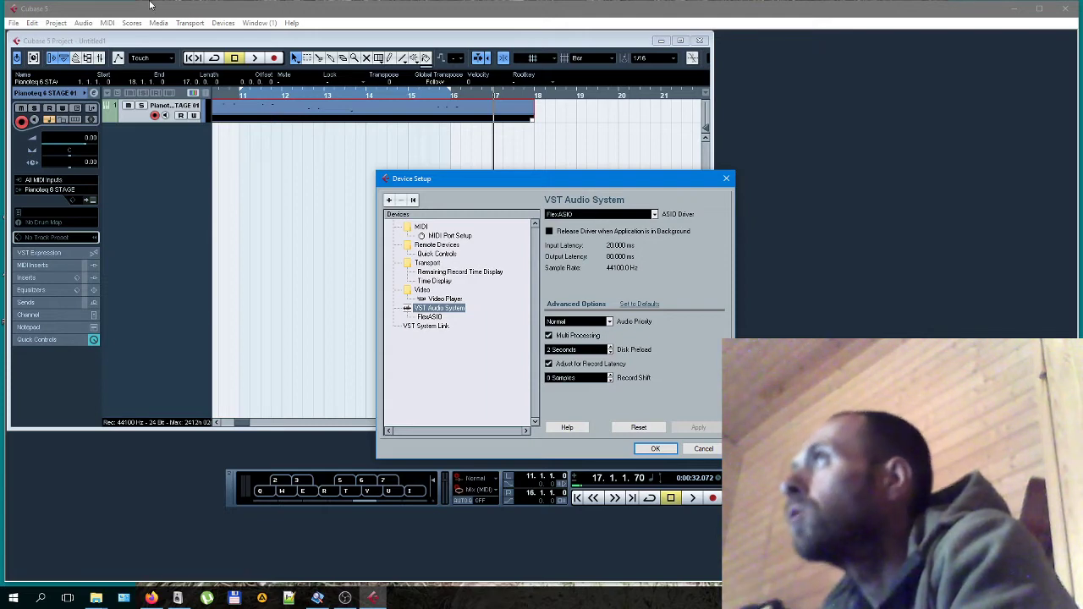
pyautogui.click(578, 218)
pyautogui.click(578, 217)
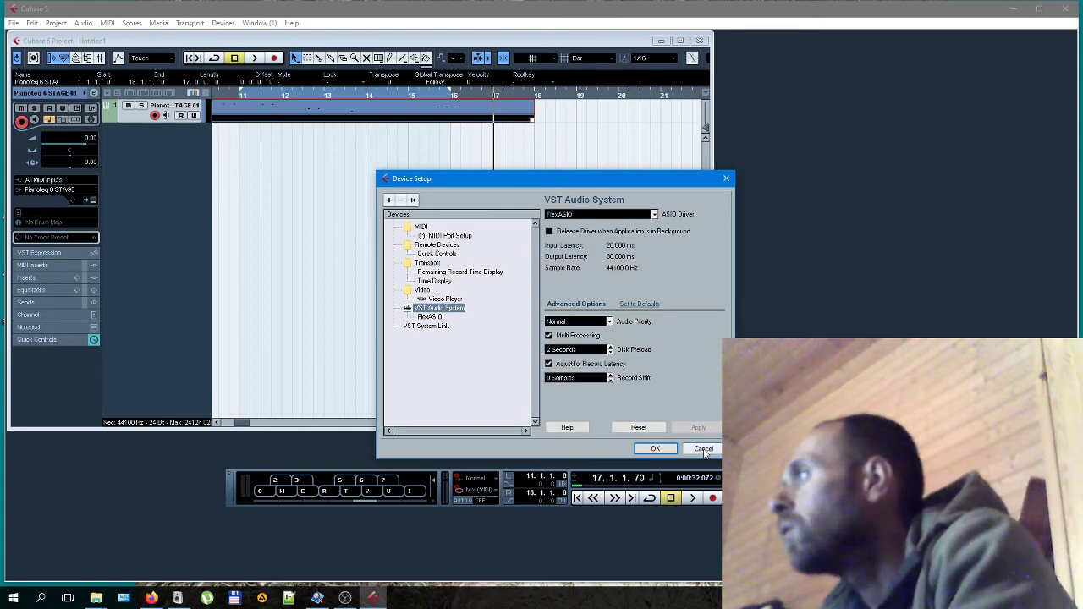
pyautogui.click(704, 449)
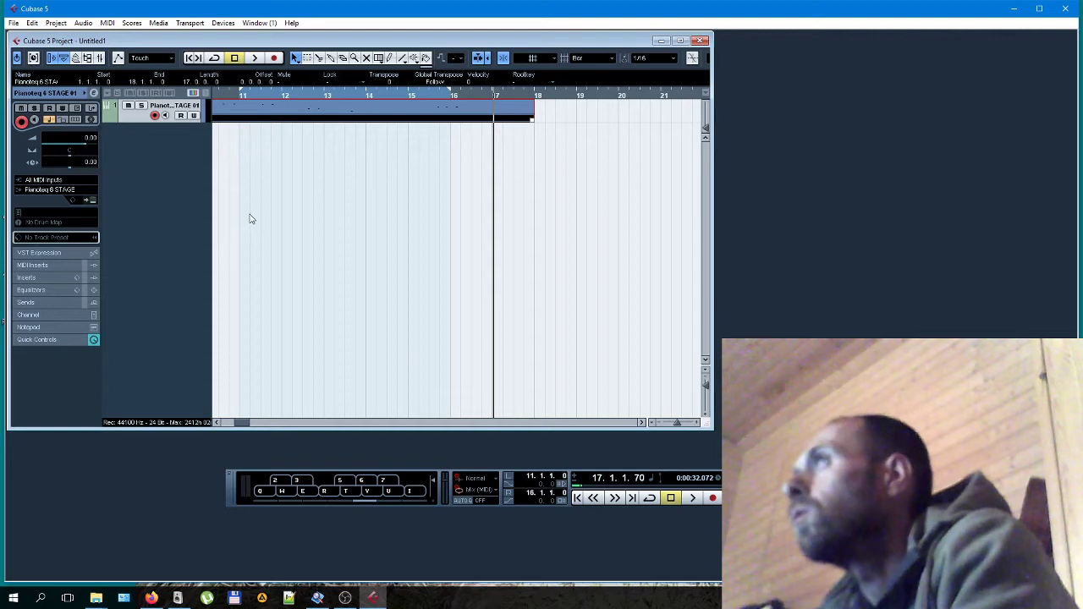
# View the options for saving the project under a new name and dismiss them without saving
pyautogui.click(13, 23)
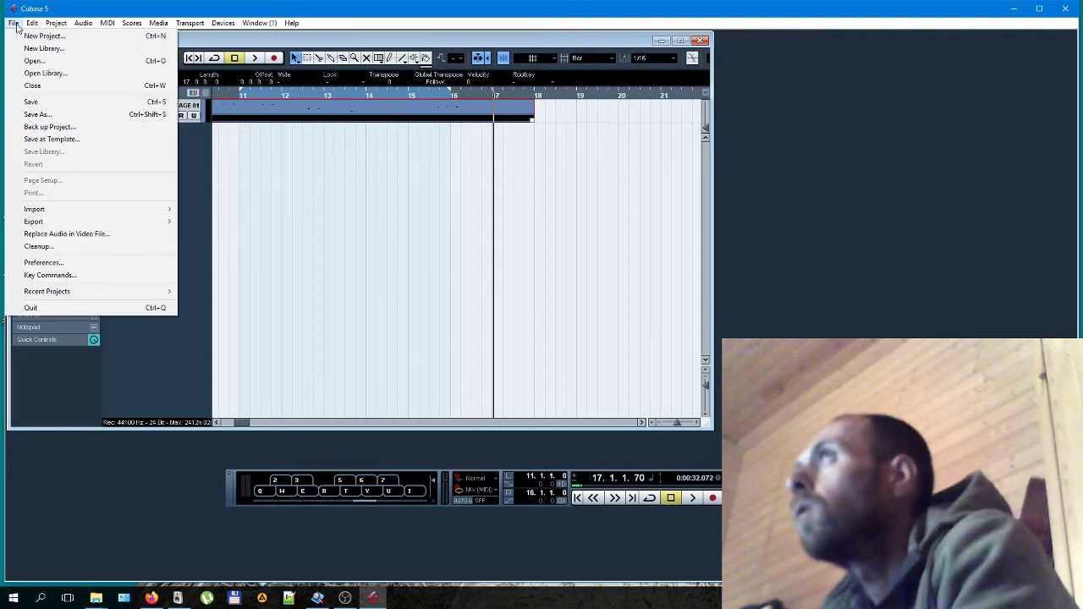
pyautogui.click(55, 116)
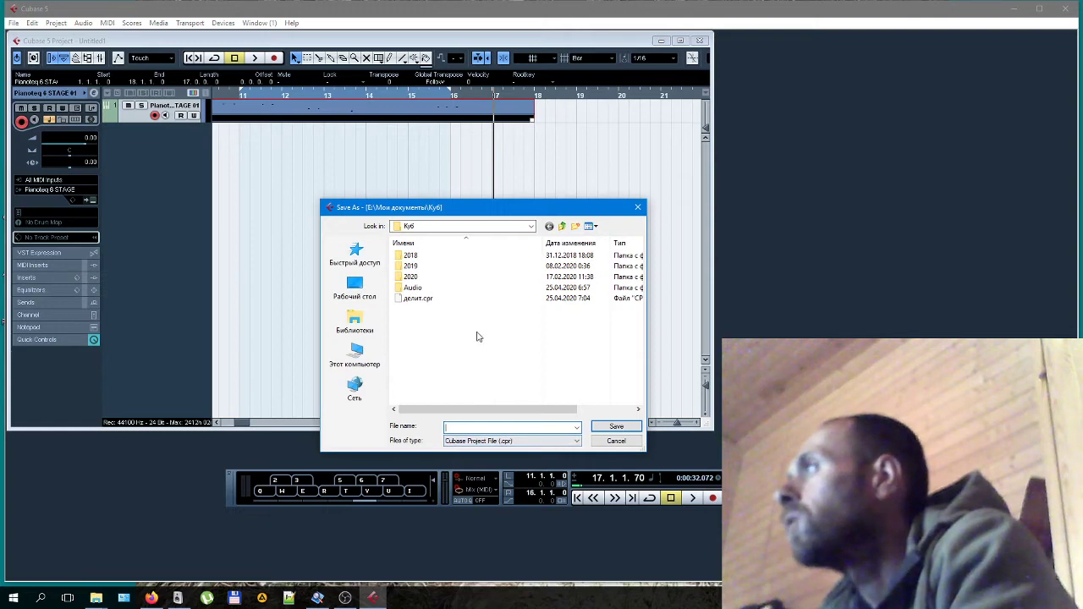
pyautogui.click(616, 441)
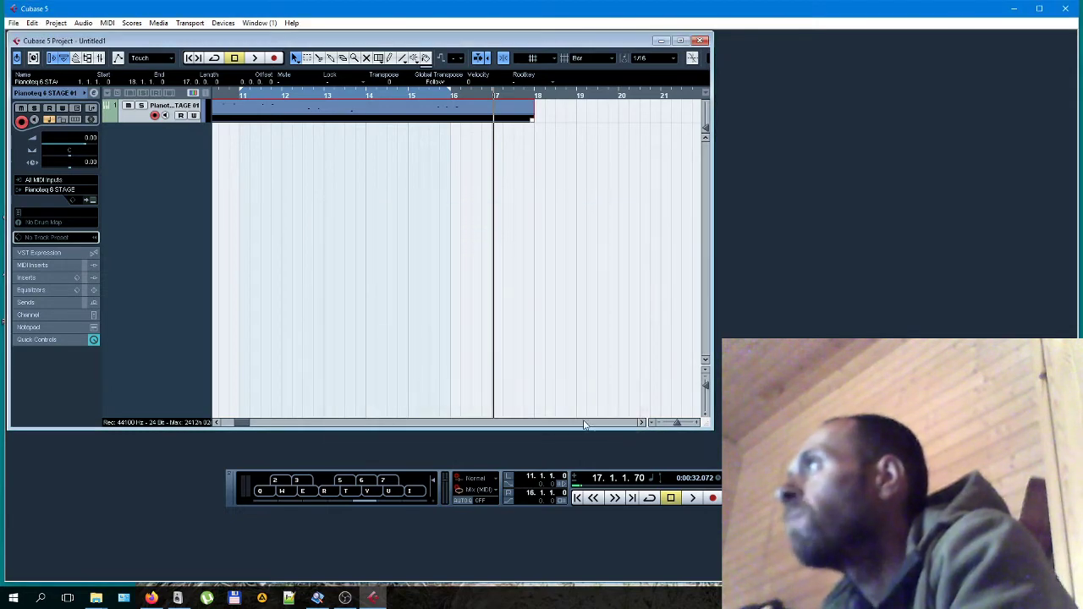
# View the recorded Pianoteq part's notes in the Key Editor and return to the project window
pyautogui.doubleClick(303, 108)
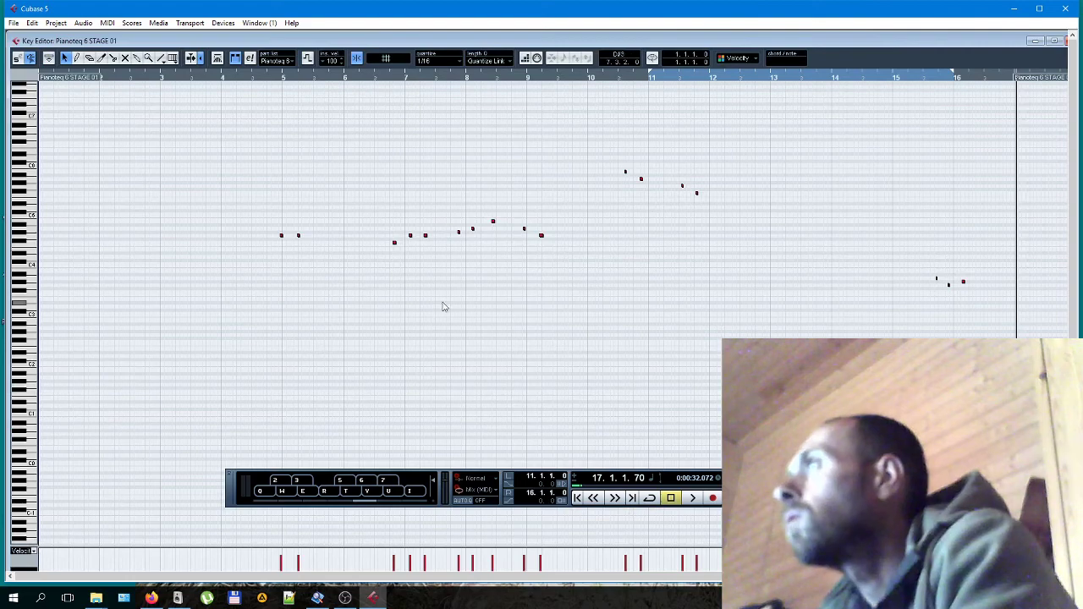
pyautogui.hscroll(3, 974, 82)
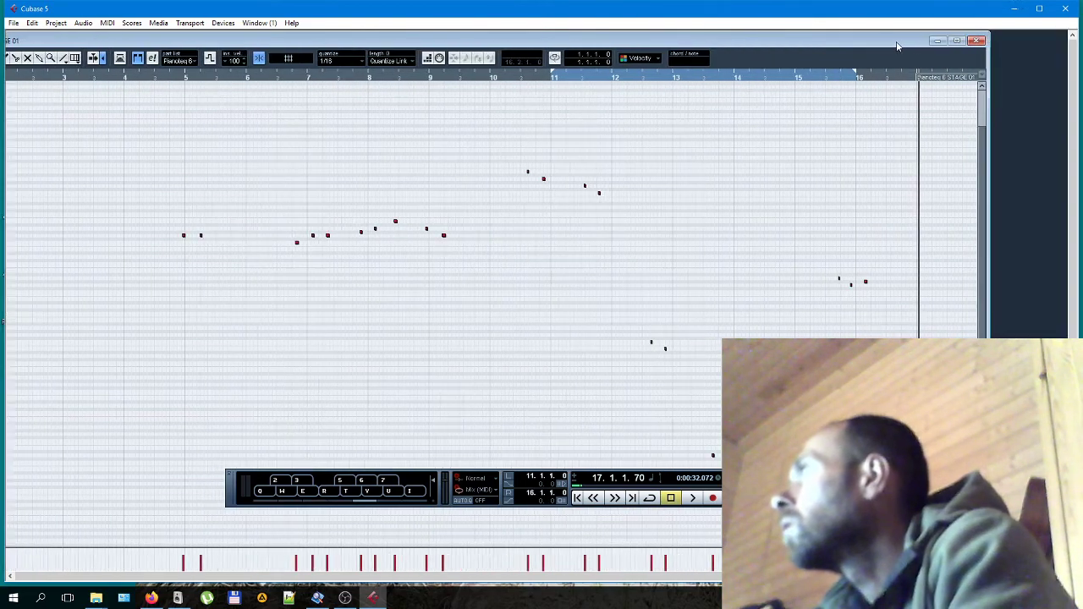
pyautogui.press('Escape')
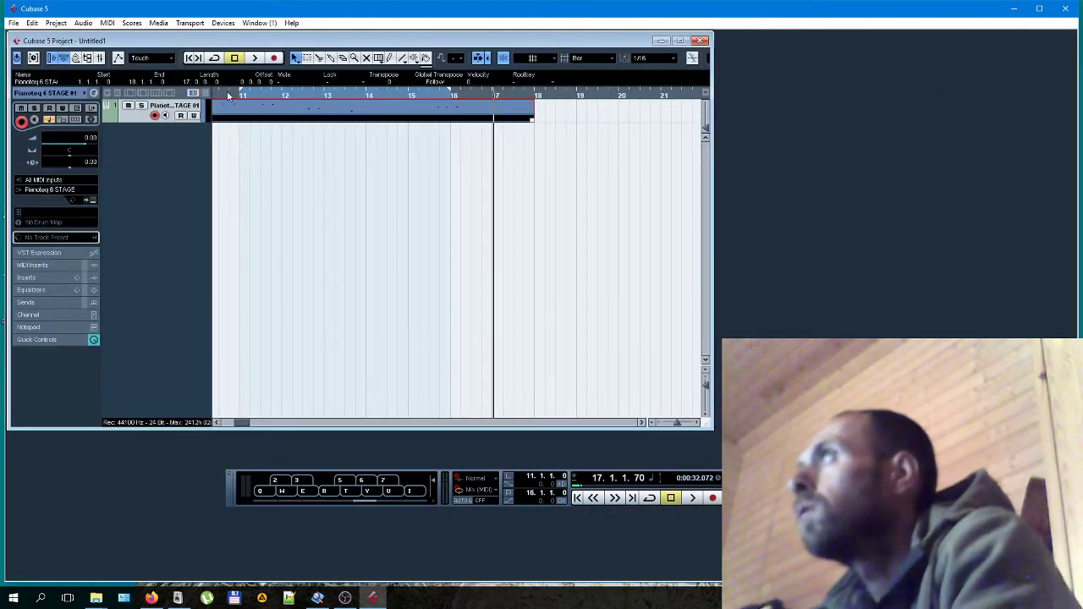
pyautogui.doubleClick(368, 110)
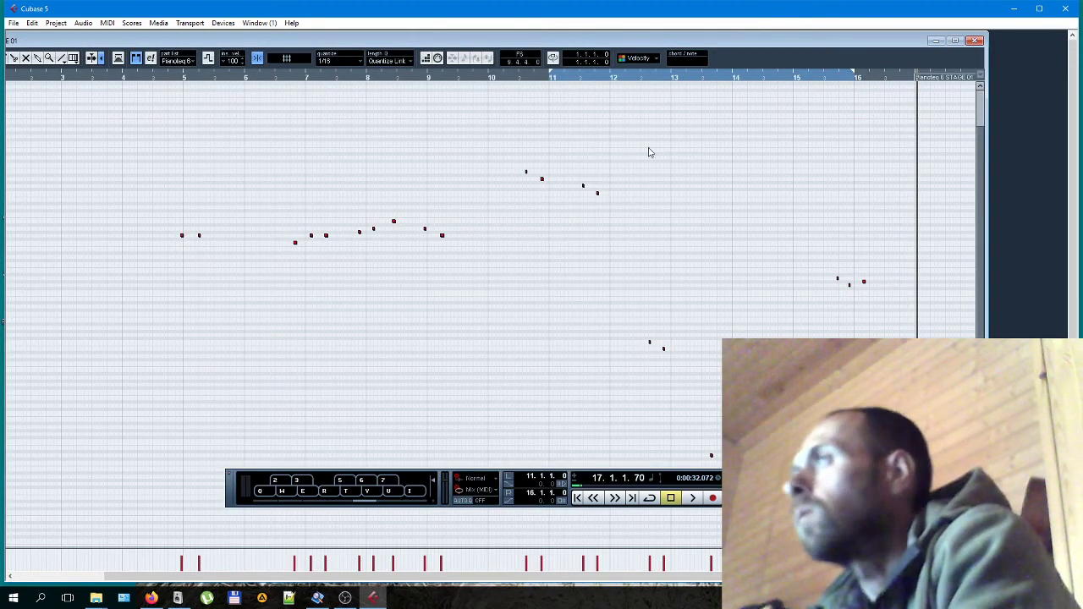
pyautogui.click(975, 40)
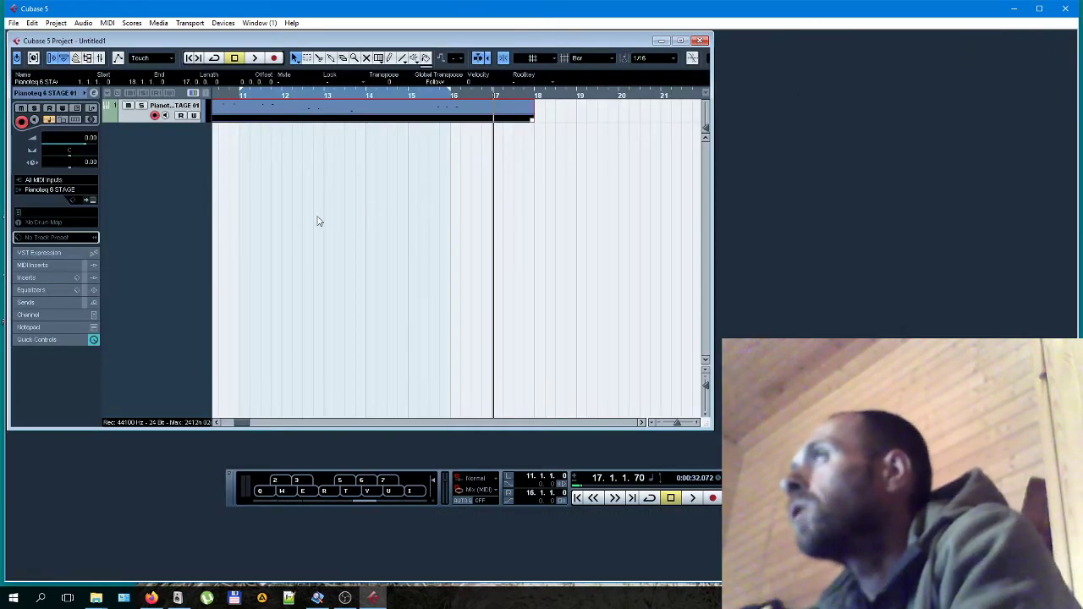
pyautogui.click(13, 23)
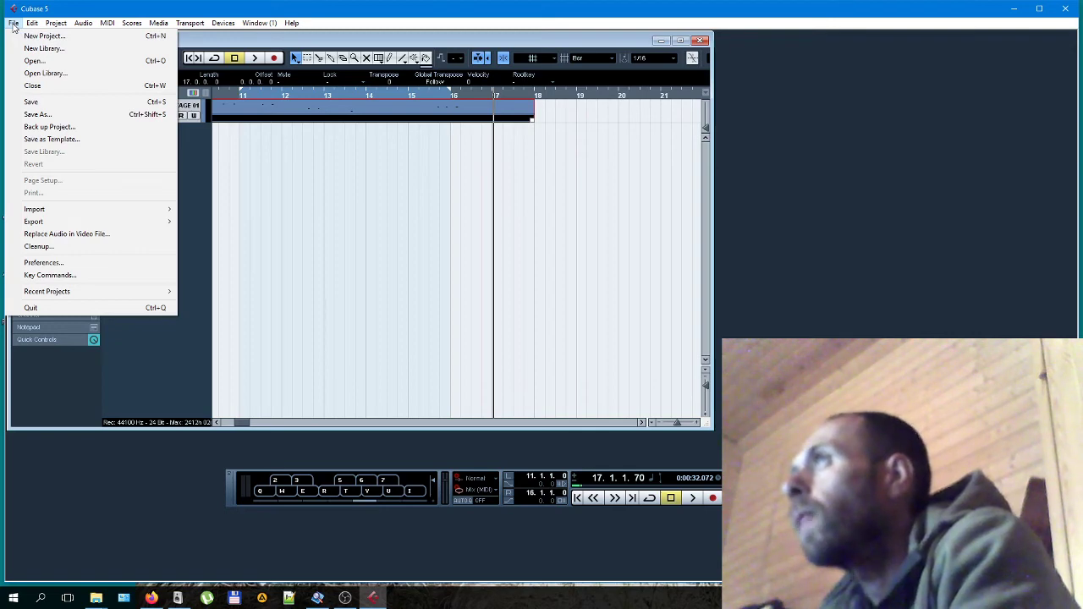
pyautogui.click(327, 254)
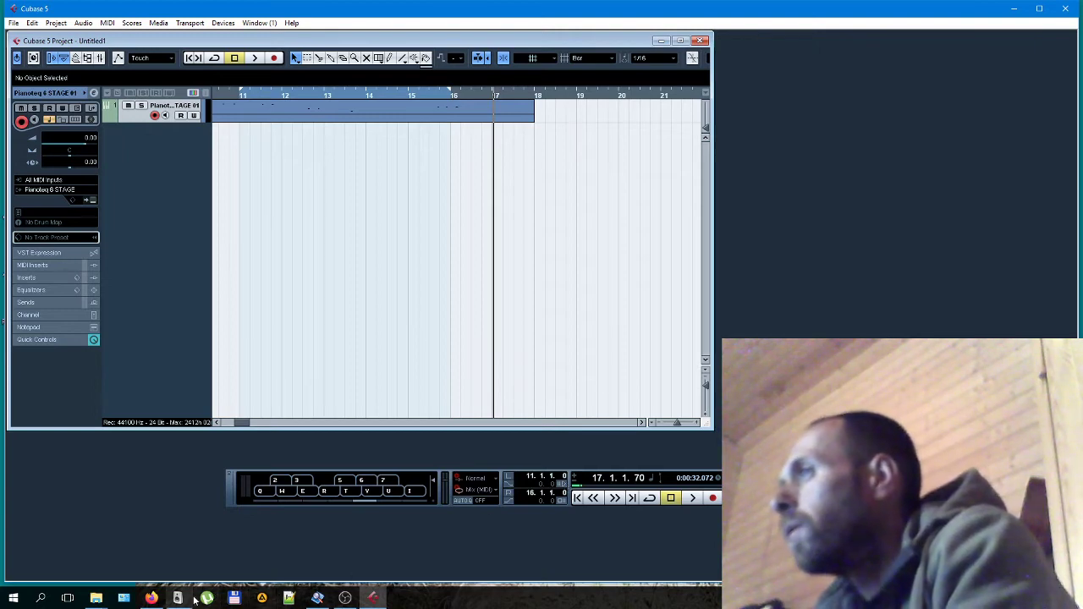
# Switch to the File Explorer window with the Pianoteq 6 package and go up to the "vst no install" folder
pyautogui.click(100, 599)
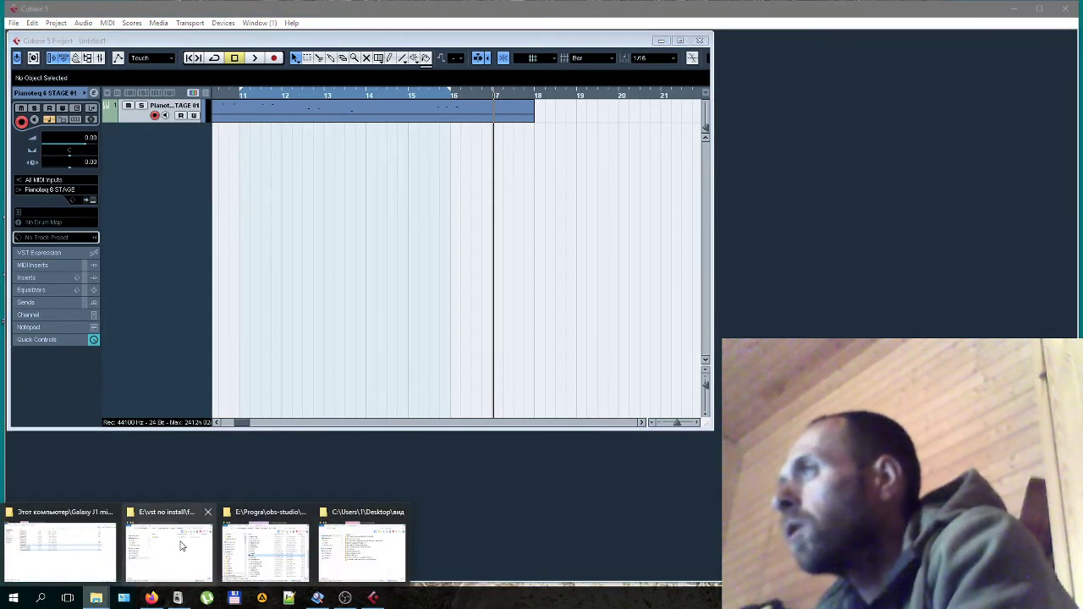
pyautogui.click(180, 546)
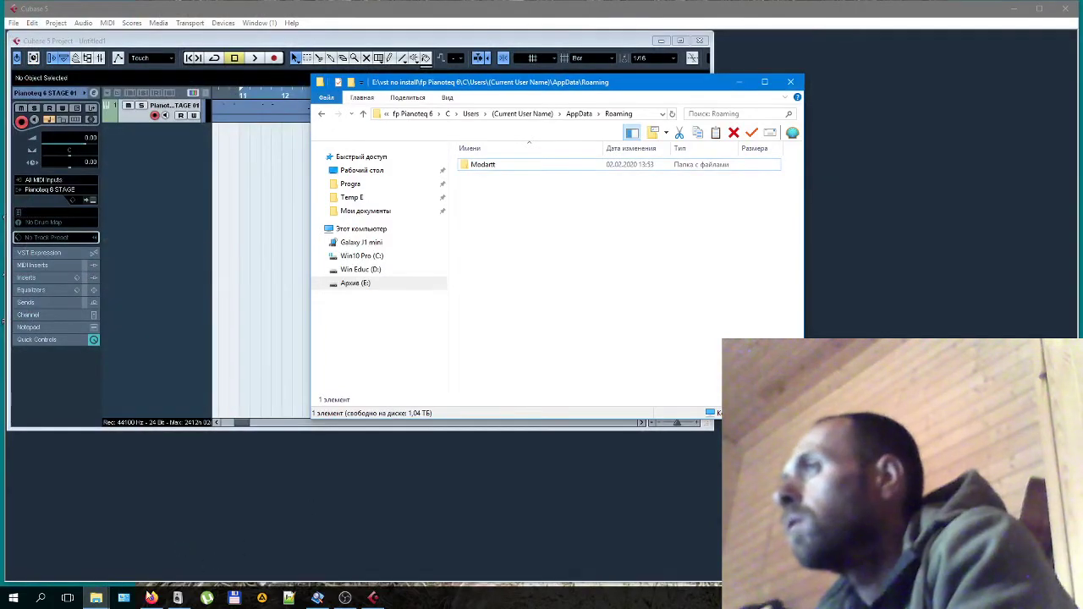
pyautogui.click(97, 599)
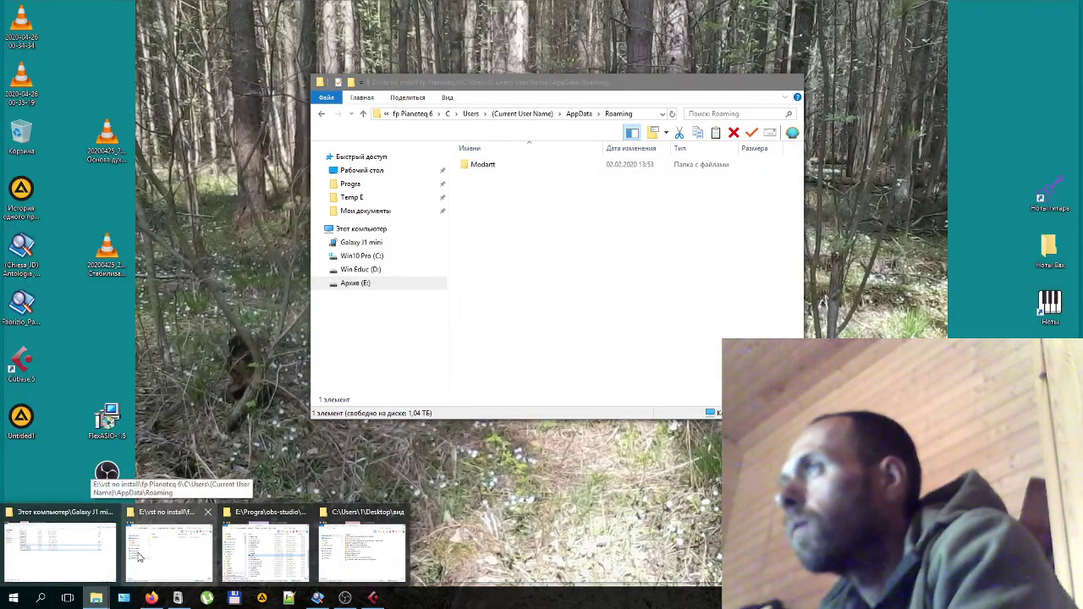
pyautogui.click(144, 556)
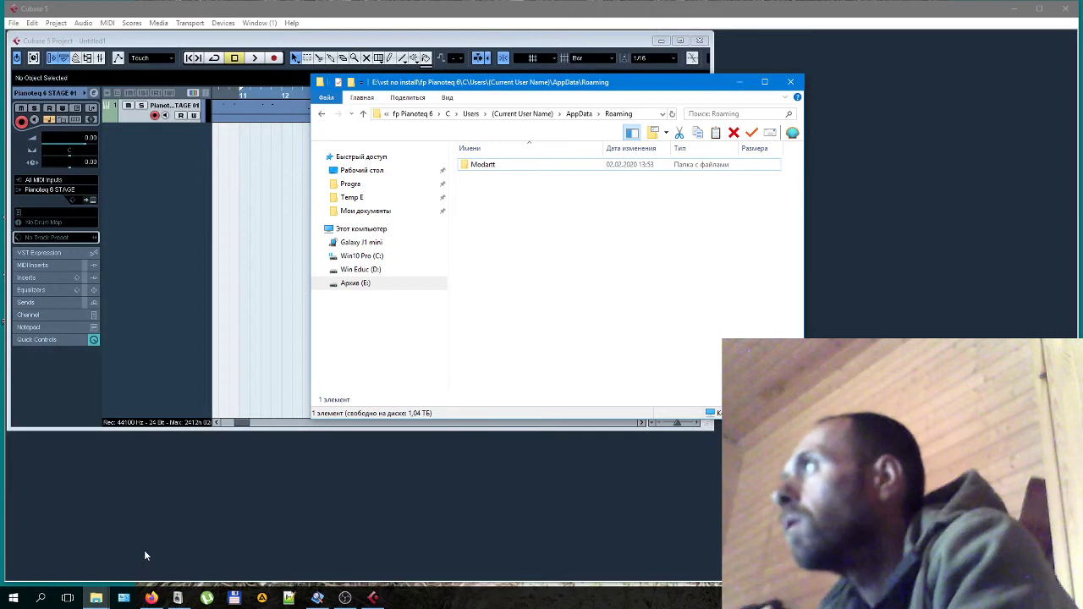
pyautogui.click(414, 114)
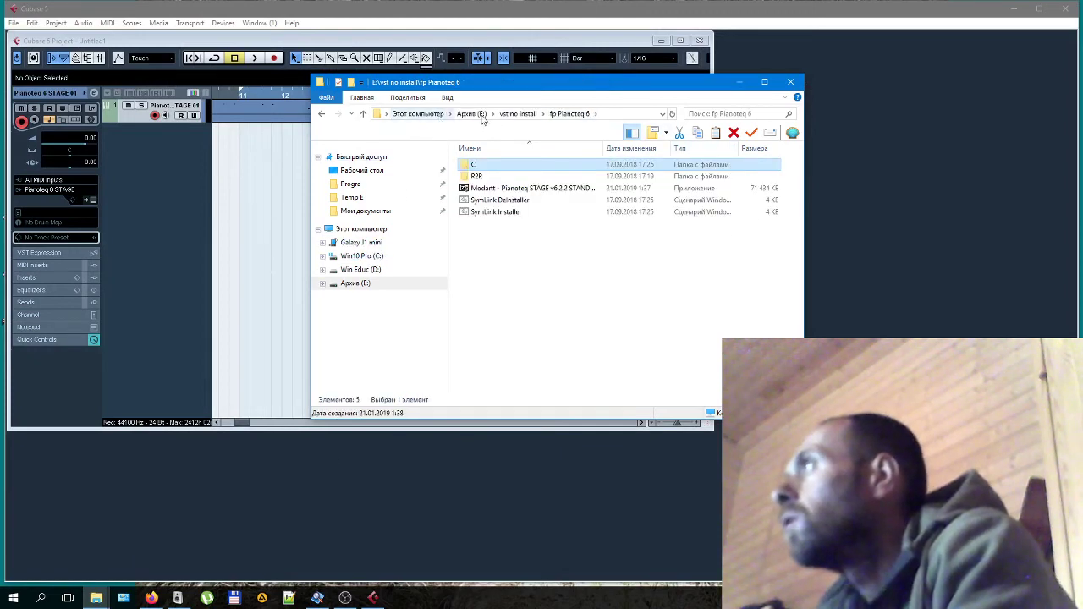
pyautogui.click(517, 114)
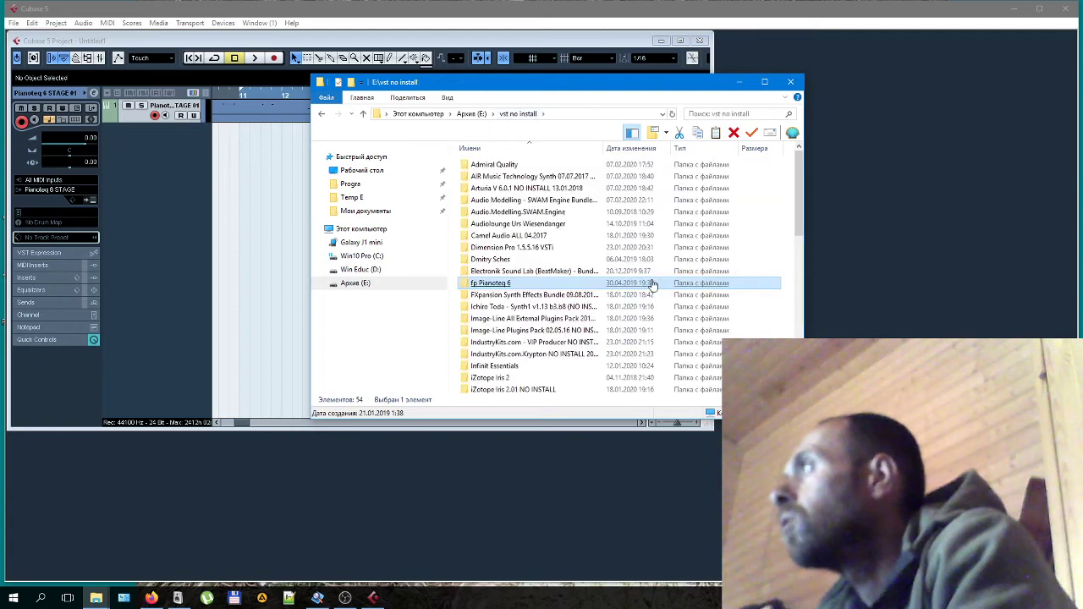
# Open the Vst folder on drive E and look over the plug-in folders stored there
pyautogui.click(471, 114)
pyautogui.click(534, 367)
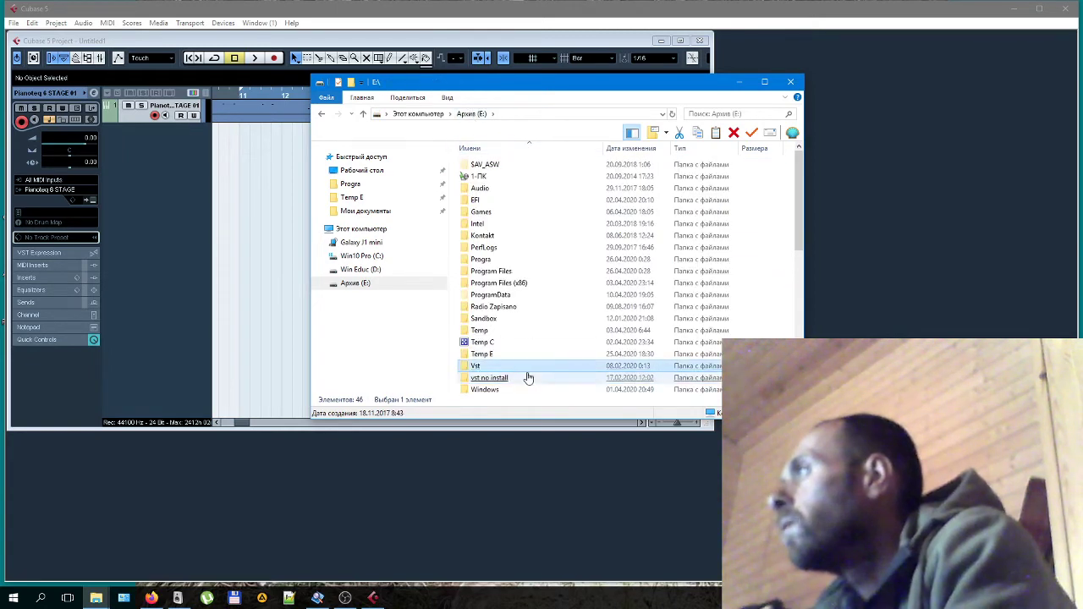
pyautogui.doubleClick(476, 369)
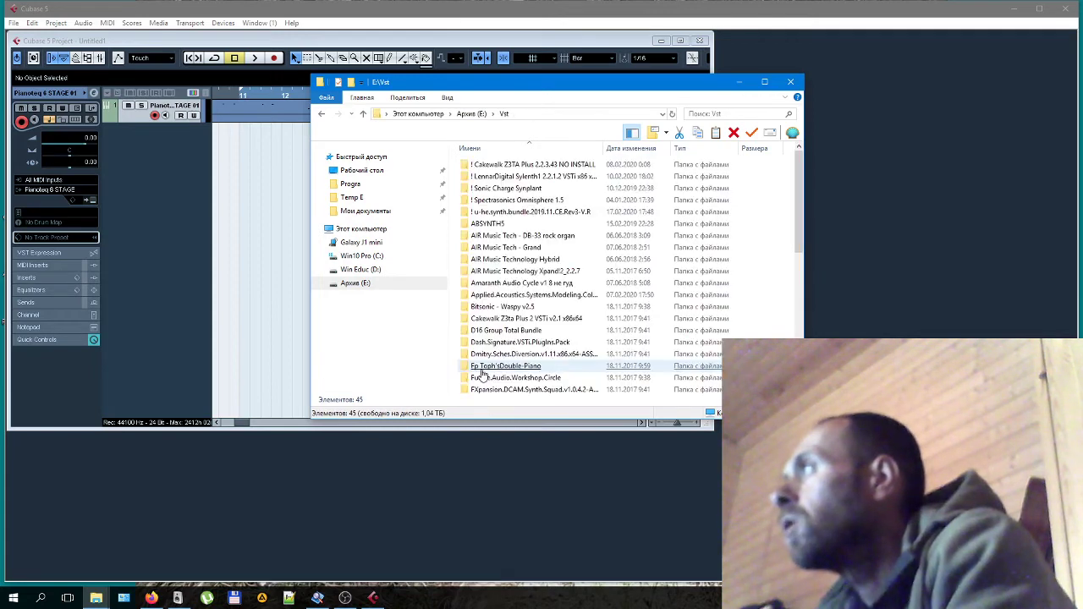
pyautogui.click(733, 260)
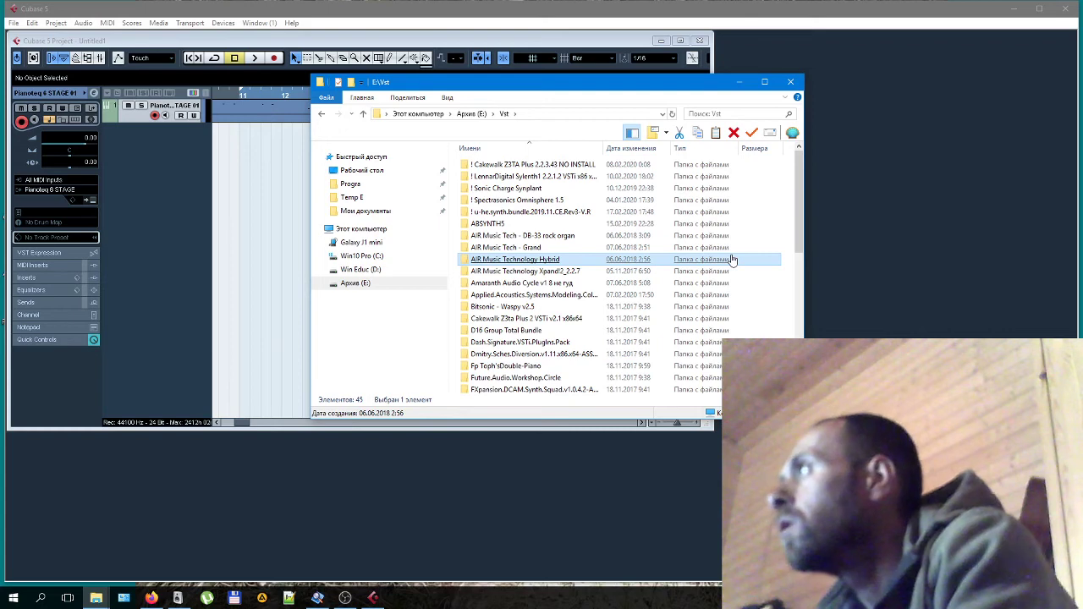
pyautogui.click(509, 192)
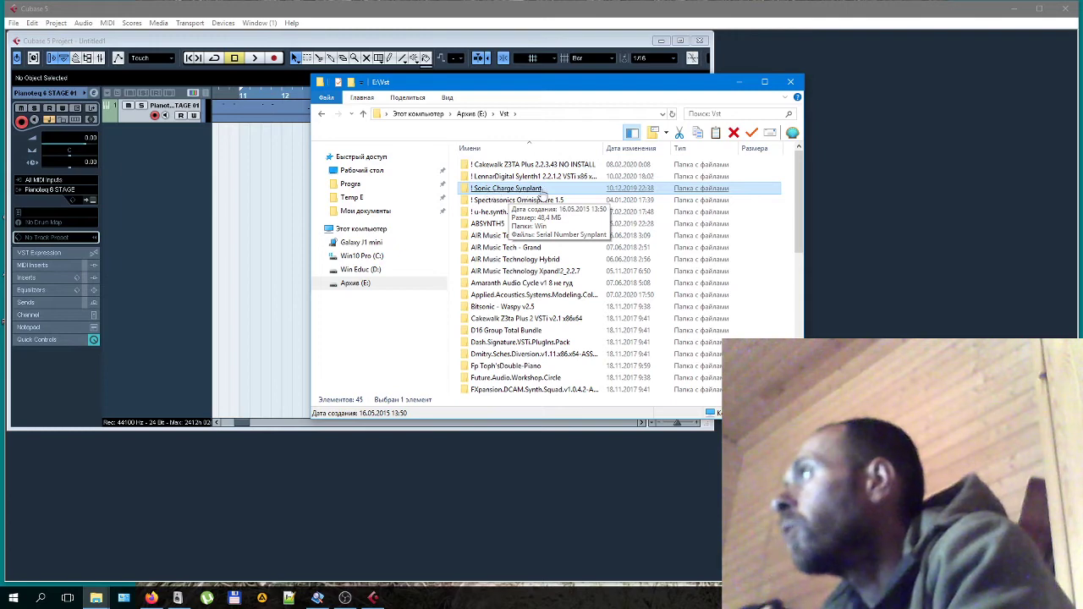
pyautogui.click(763, 264)
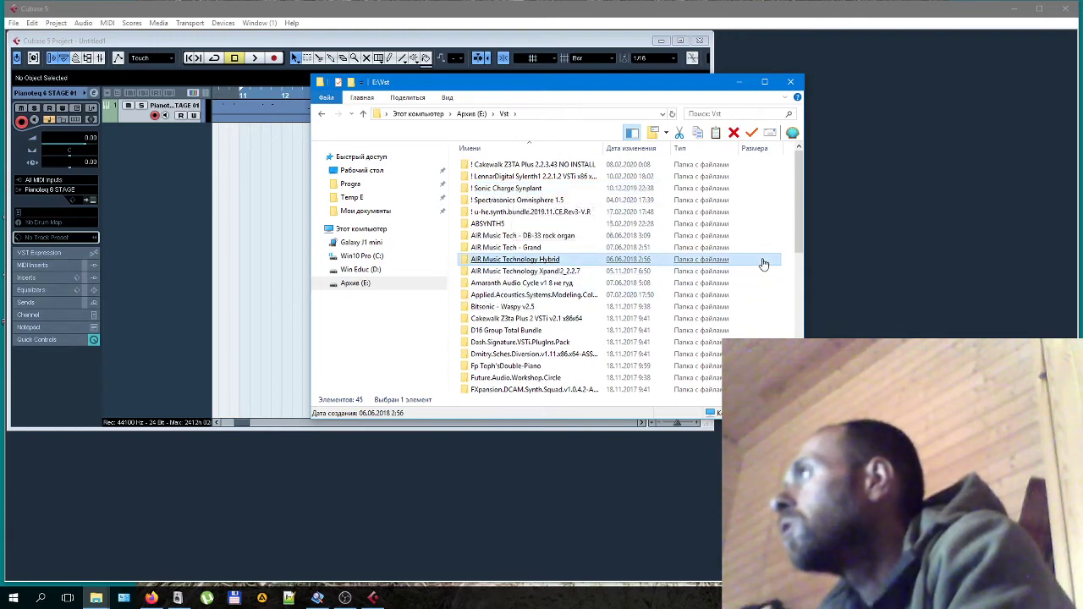
# Open the u-he synth bundle folder and go into the Zebra2 folder of its presets
pyautogui.click(552, 214)
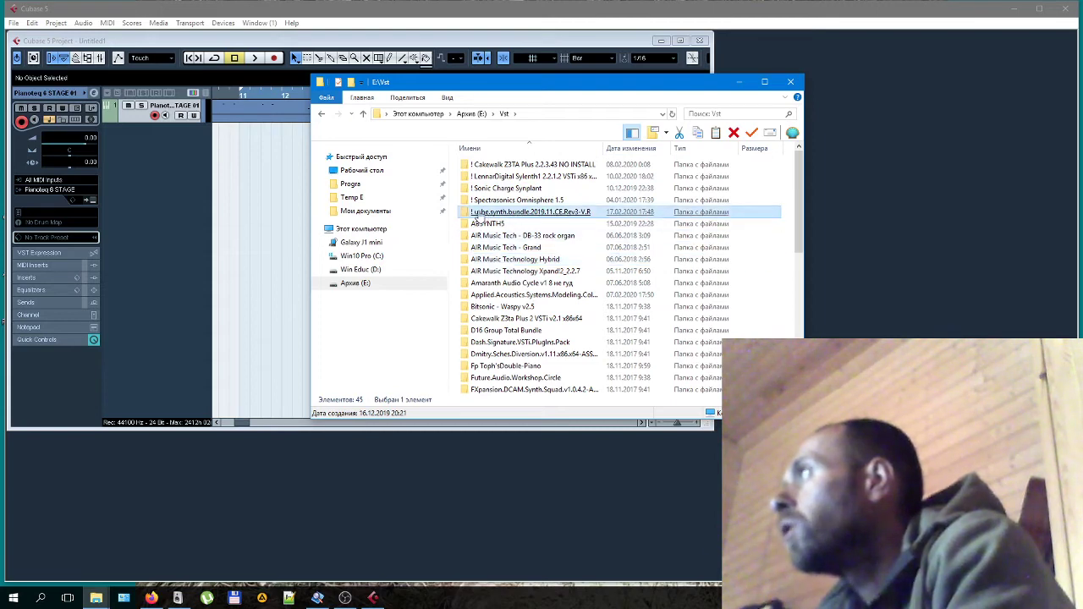
pyautogui.moveTo(528, 217)
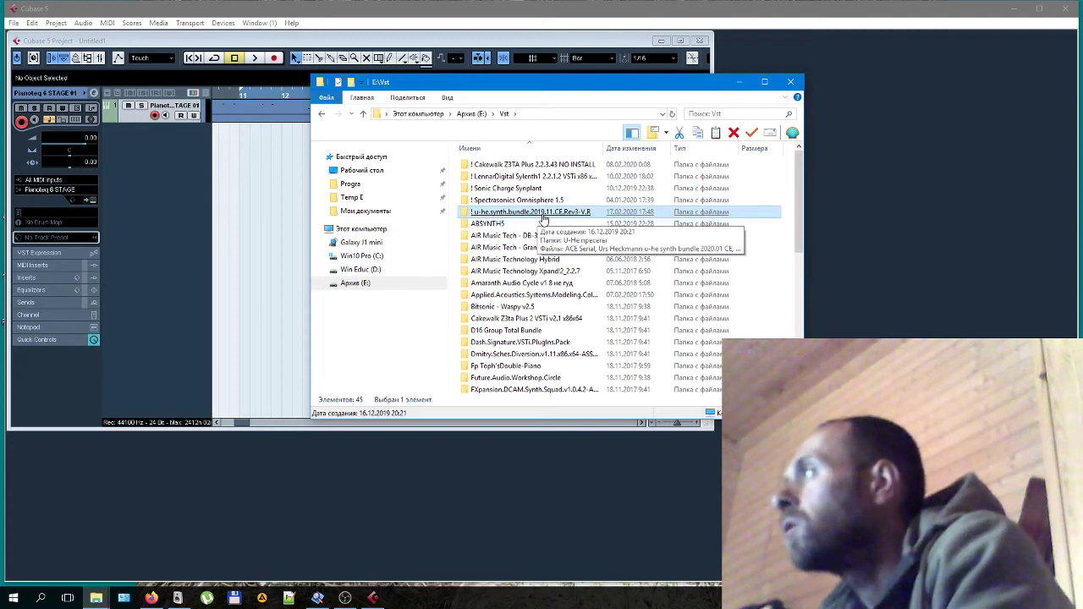
pyautogui.doubleClick(544, 218)
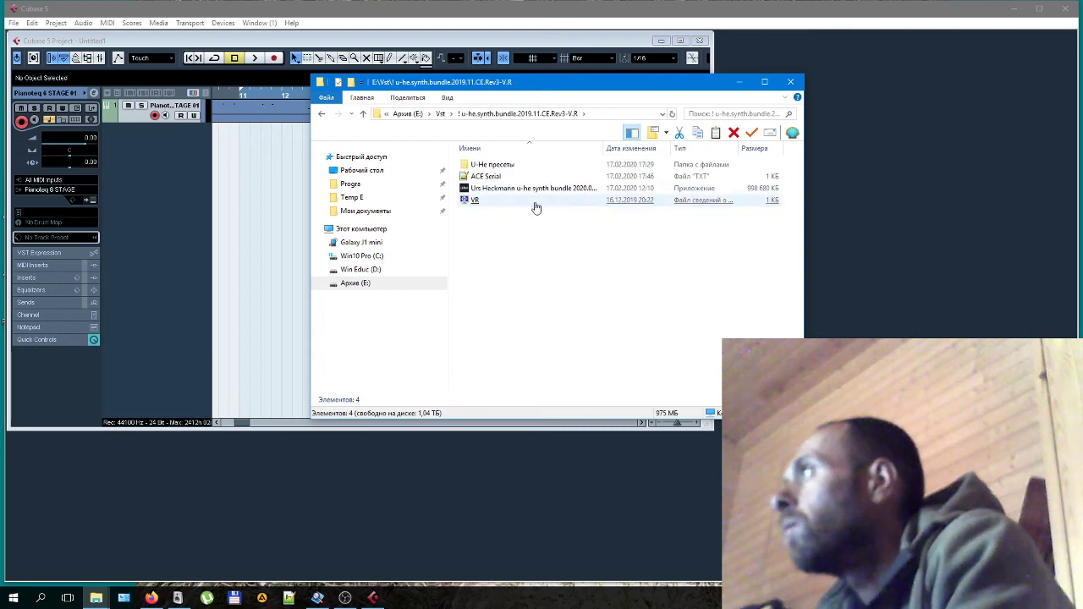
pyautogui.click(500, 167)
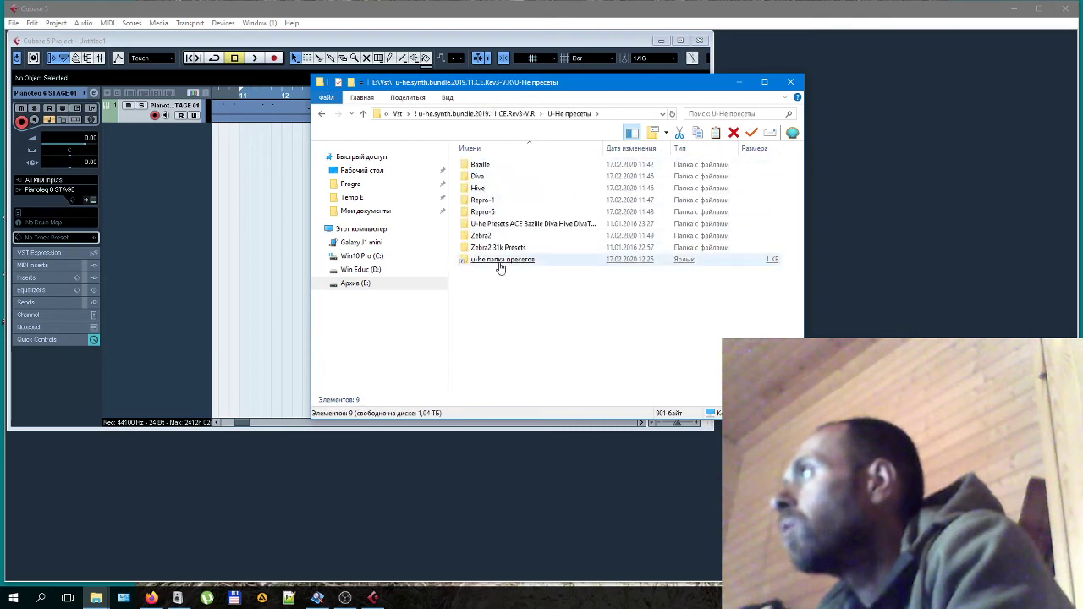
pyautogui.click(478, 238)
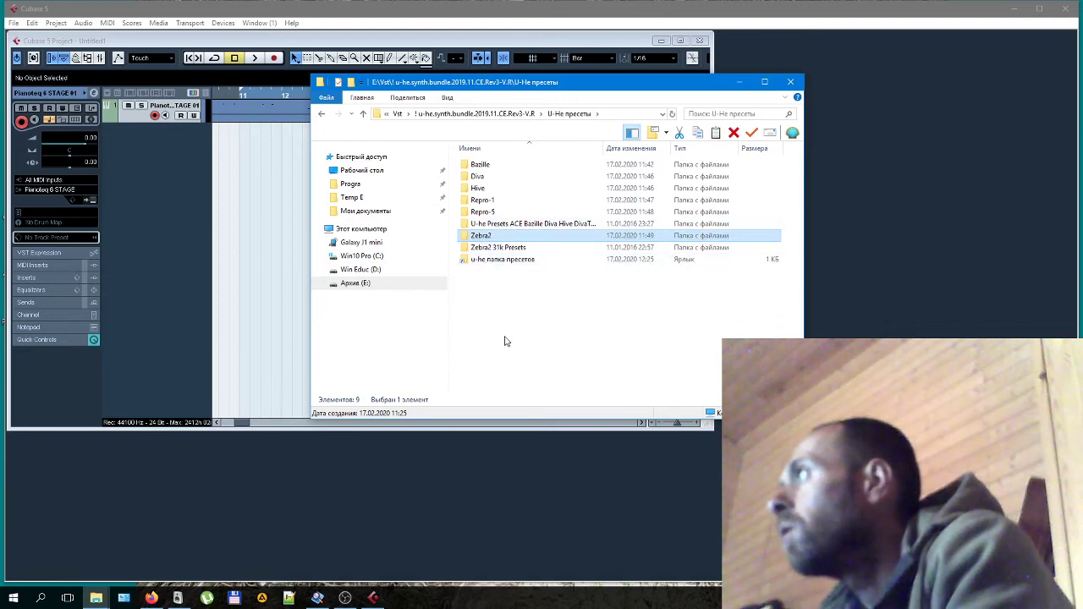
pyautogui.doubleClick(484, 238)
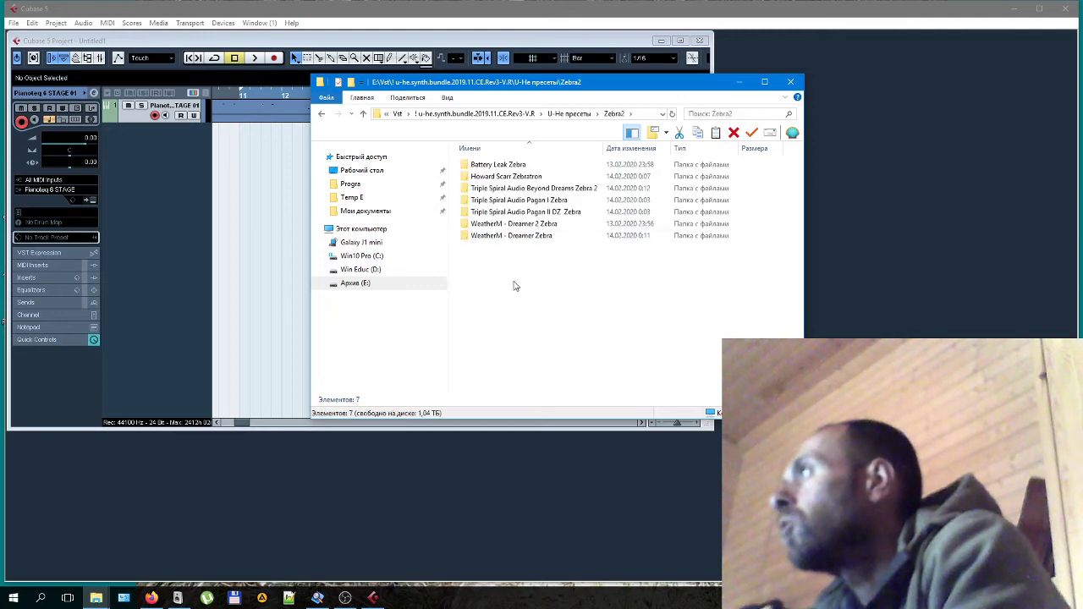
# Open the "Triple Spiral Audio Beyond Dreams Zebra 2" folder and look through its .h2p preset files
pyautogui.click(500, 190)
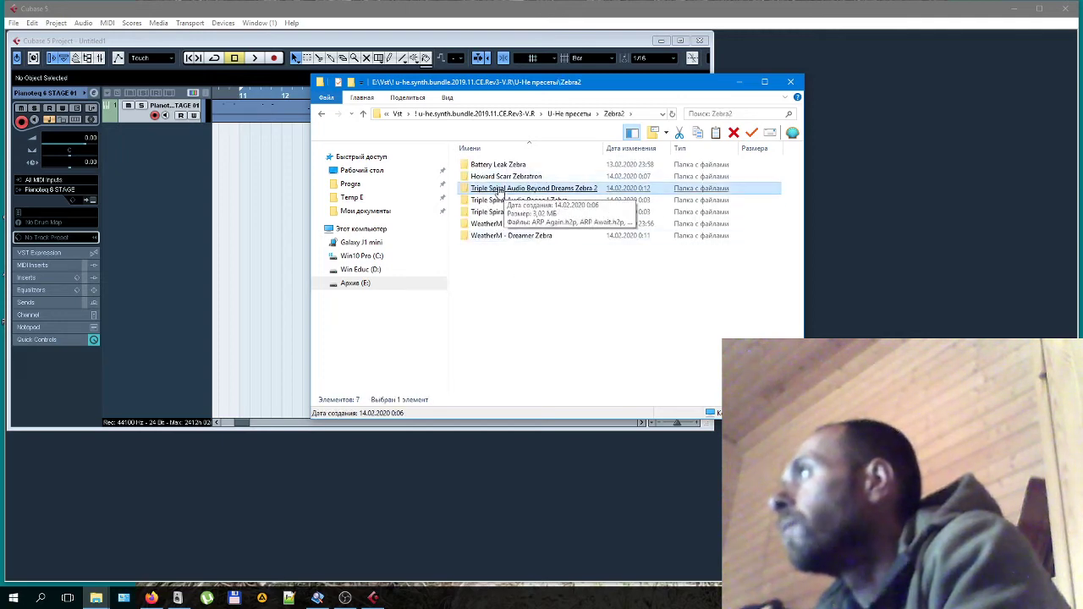
pyautogui.doubleClick(499, 190)
pyautogui.click(485, 269)
pyautogui.scroll(-8, 508, 245)
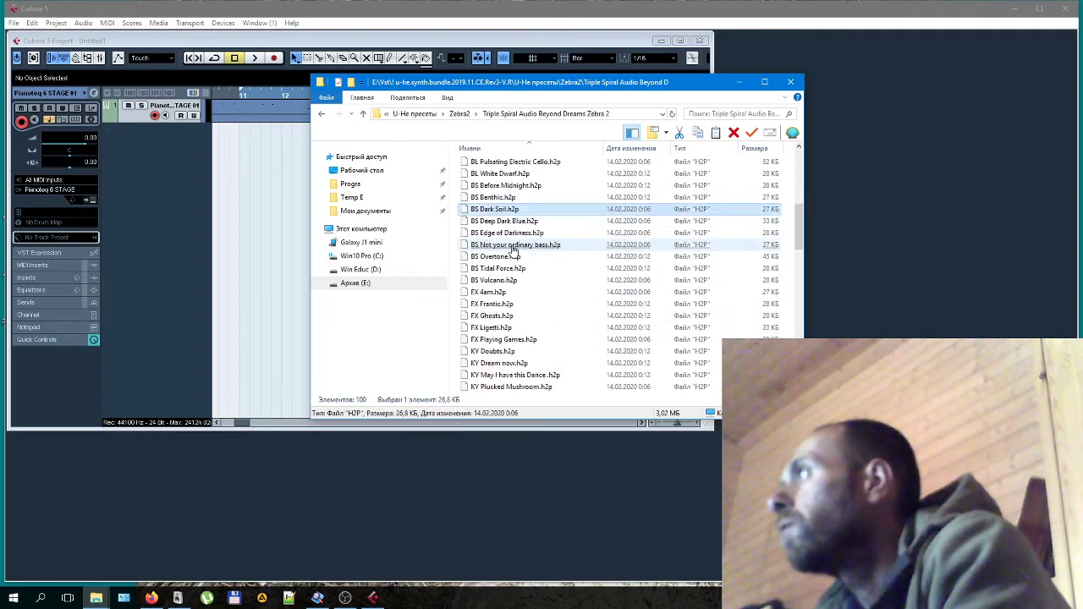
pyautogui.scroll(8, 512, 249)
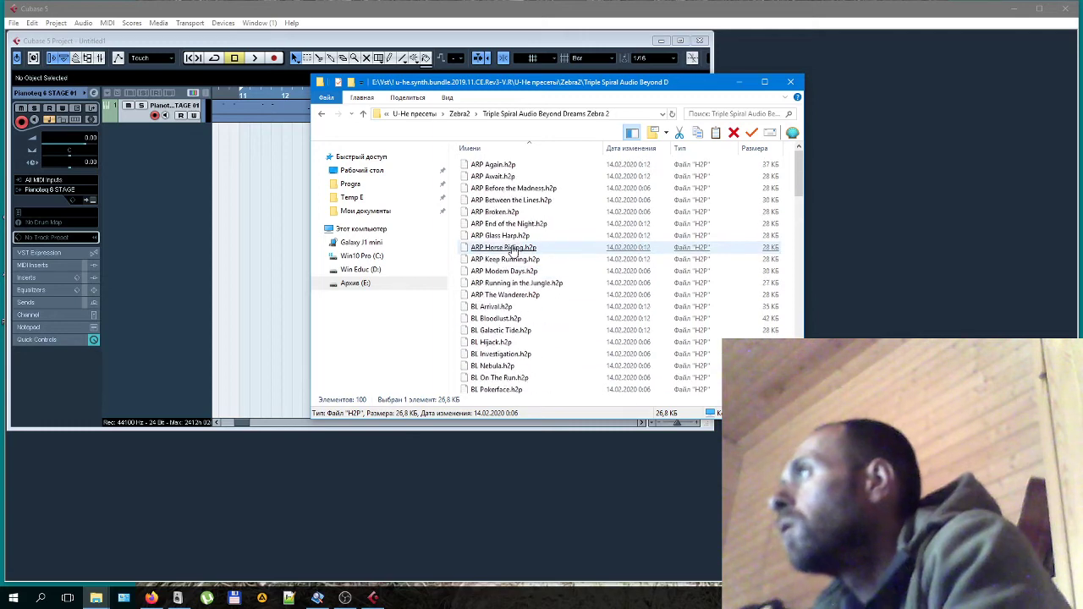
# Go back to the u-he synth bundle folder, inspect its installer and presets folder, and return to the Cubase project
pyautogui.click(457, 115)
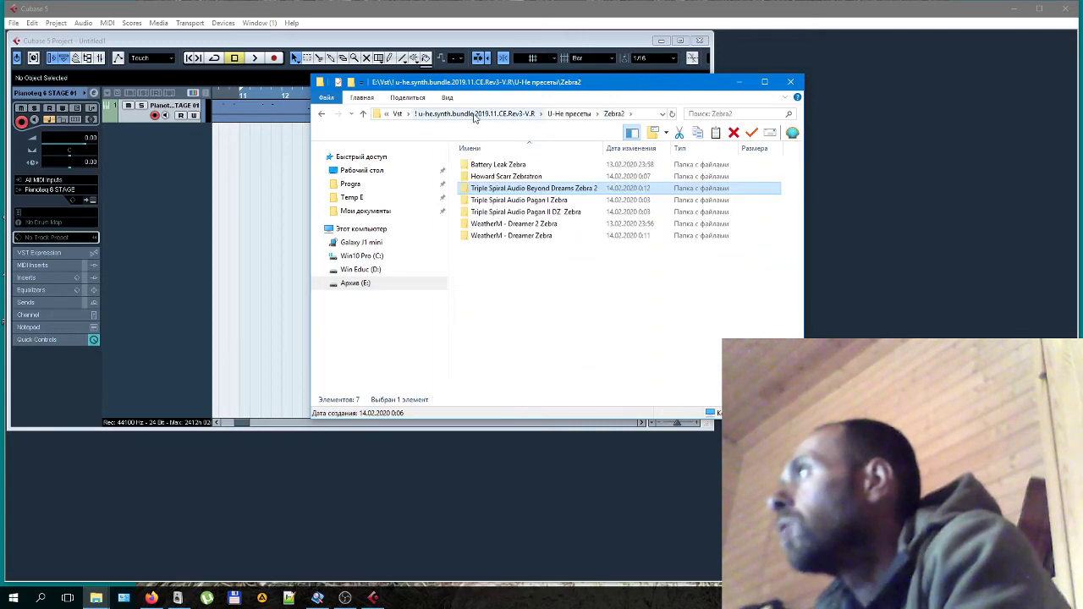
pyautogui.click(475, 115)
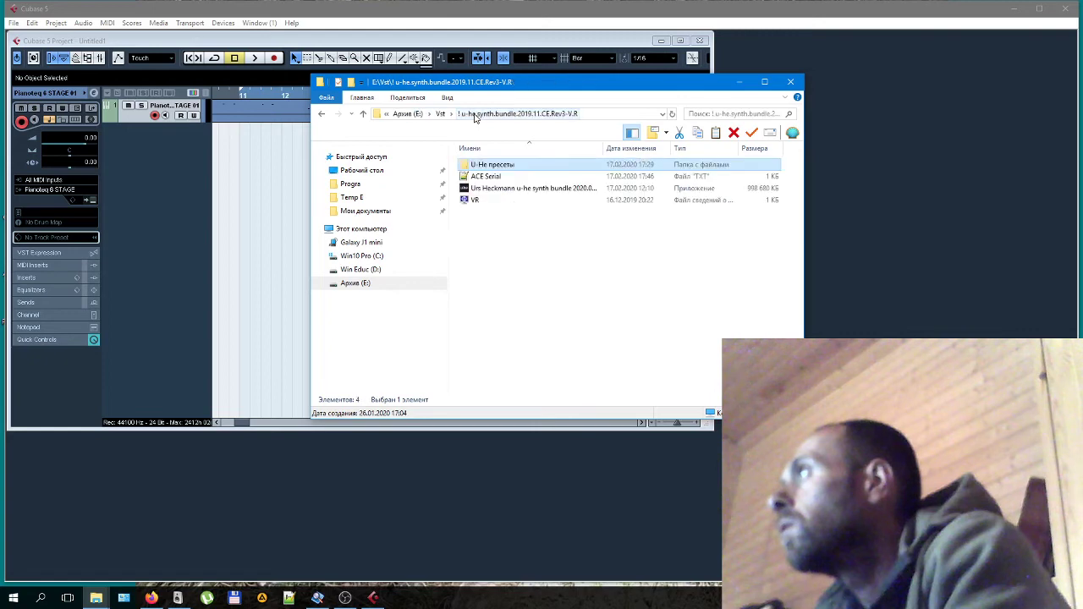
pyautogui.click(542, 194)
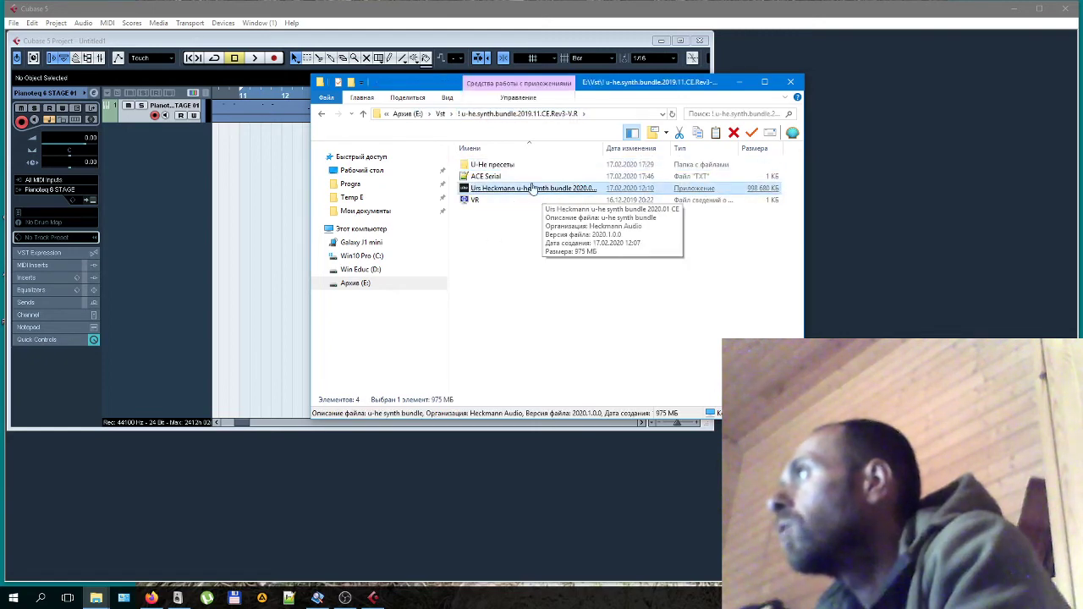
pyautogui.click(499, 168)
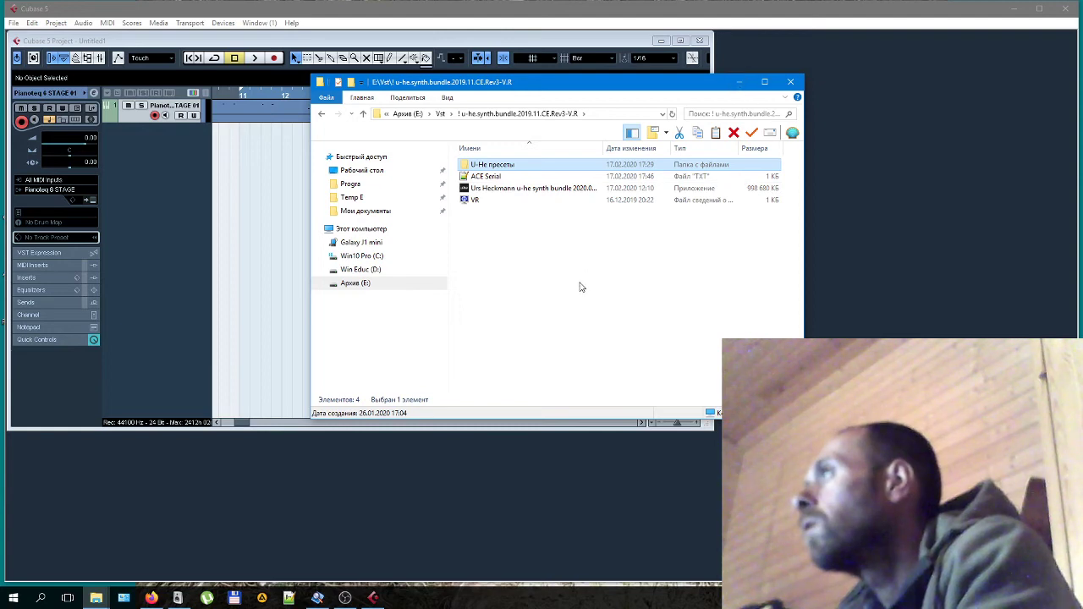
pyautogui.click(739, 82)
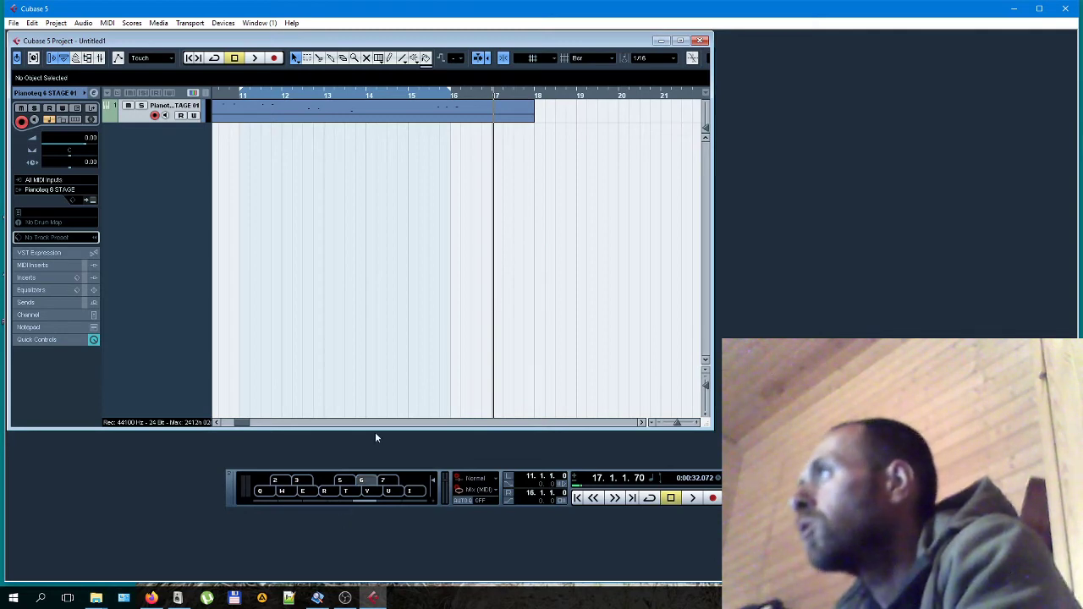
# Hide the Virtual Keyboard on the transport panel and show it again
pyautogui.click(223, 23)
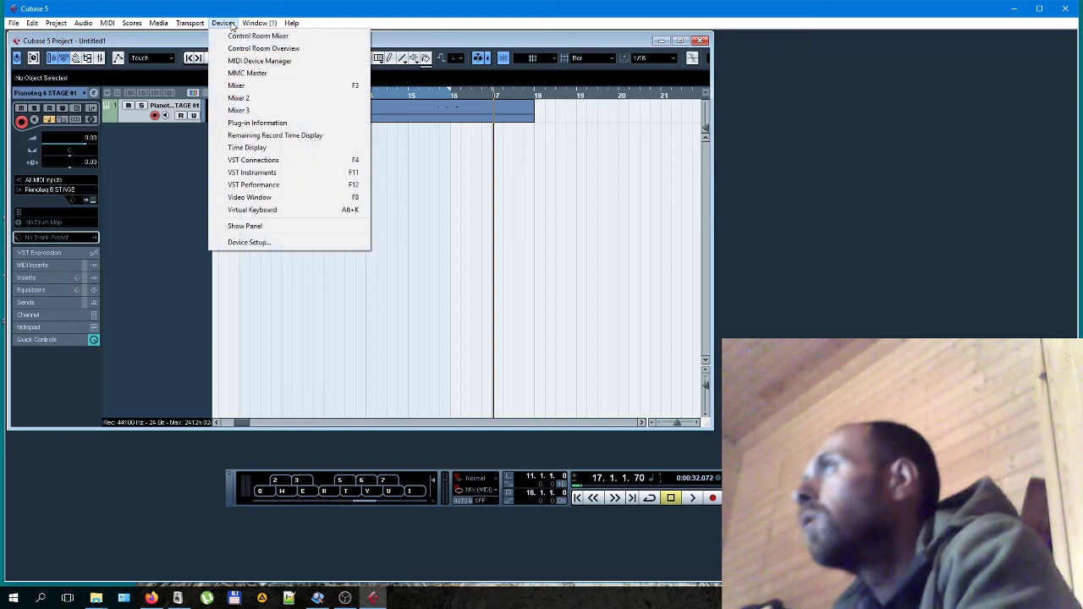
pyautogui.click(253, 209)
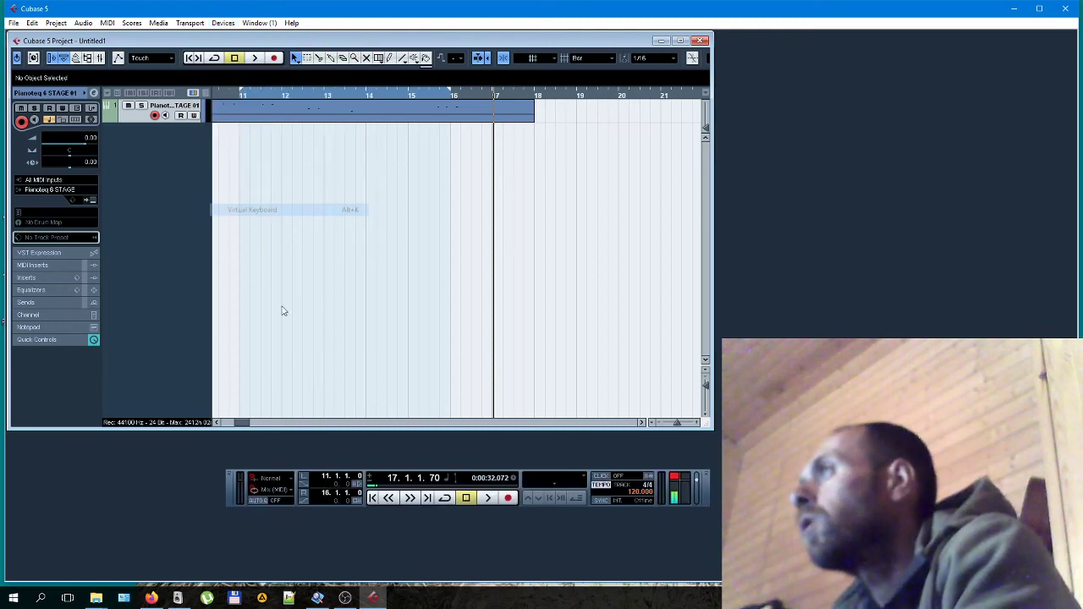
pyautogui.click(250, 23)
pyautogui.moveTo(235, 26)
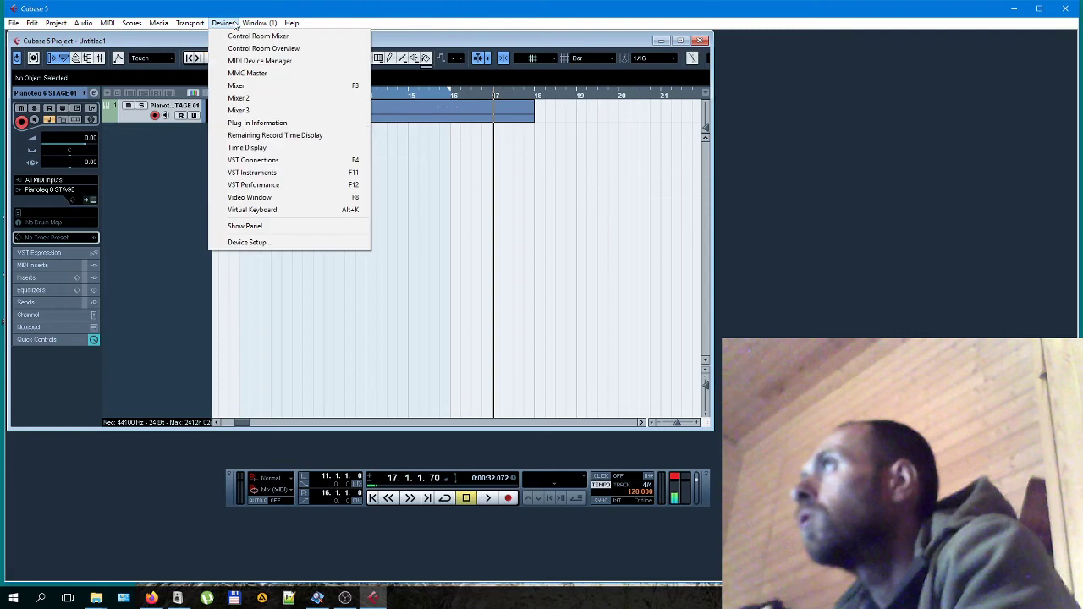
pyautogui.click(264, 212)
# Play several test notes on the Virtual Keyboard through the Pianoteq 6 STAGE track
pyautogui.click(329, 491)
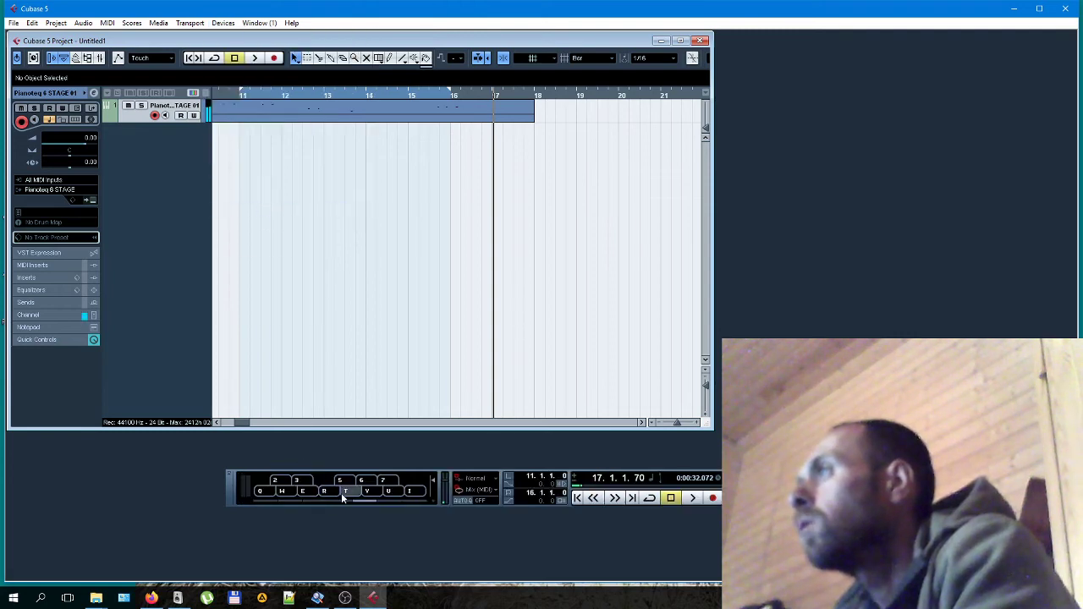
pyautogui.click(358, 482)
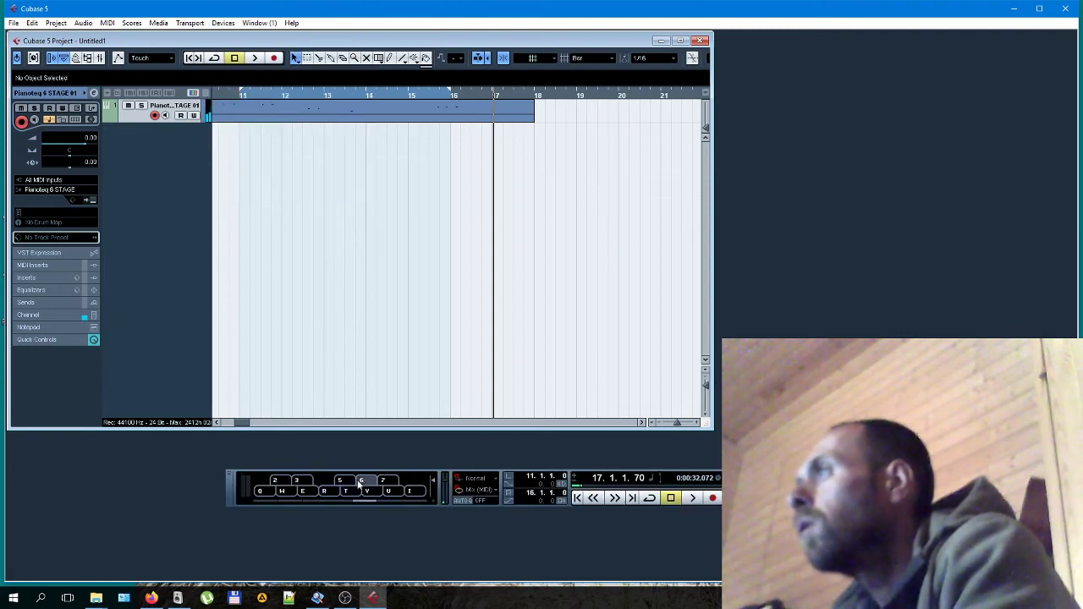
pyautogui.click(309, 484)
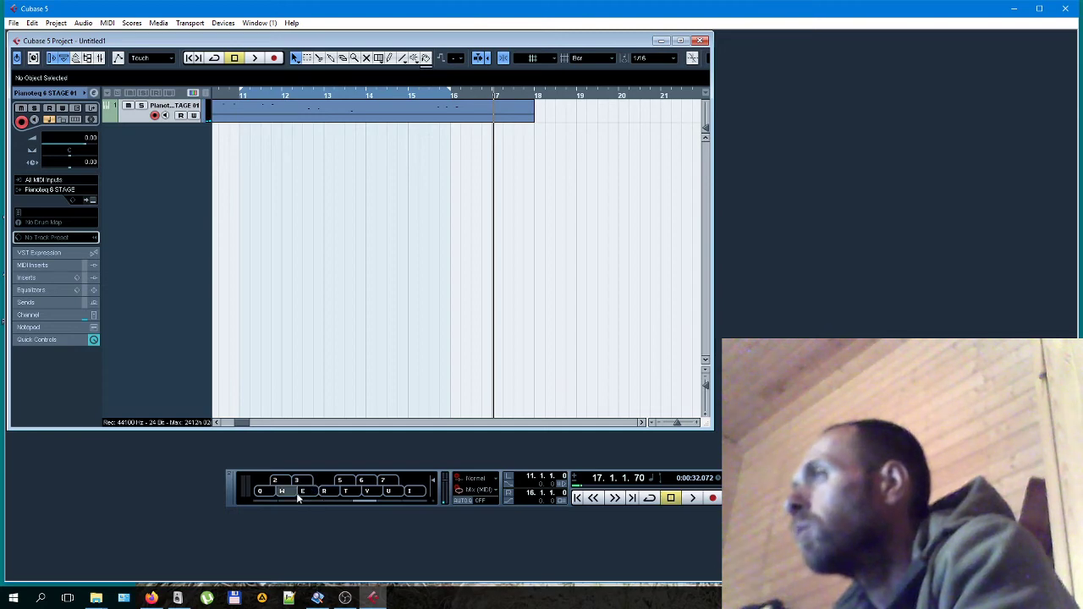
pyautogui.click(290, 492)
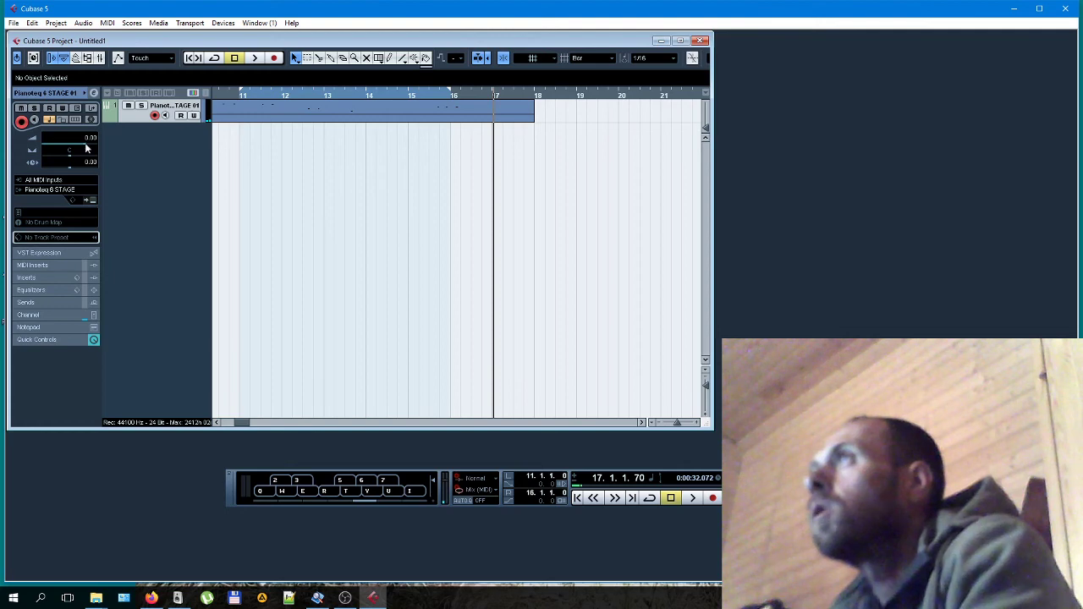
# Lower the Pianoteq track's volume to -1.17 and start playback of the recorded part from bar 14
pyautogui.moveTo(86, 142); pyautogui.dragTo(82, 148)
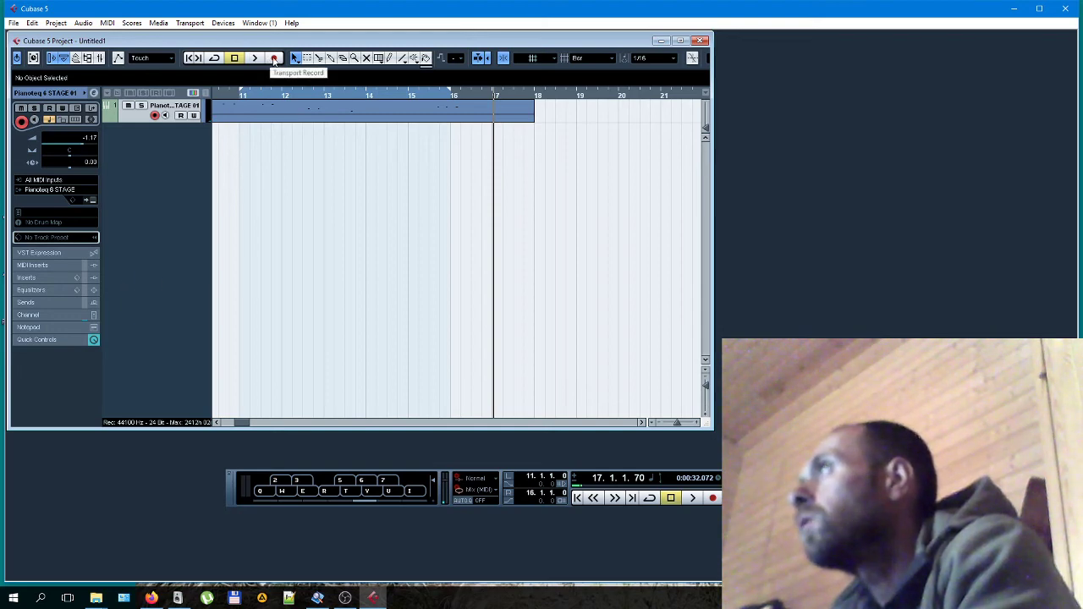
pyautogui.click(358, 97)
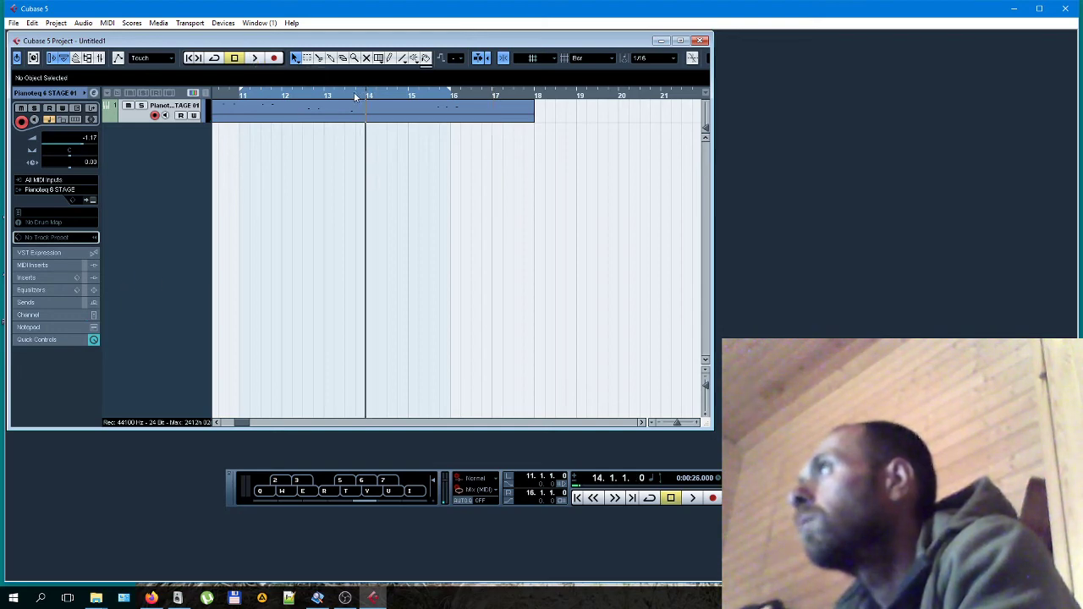
pyautogui.click(254, 60)
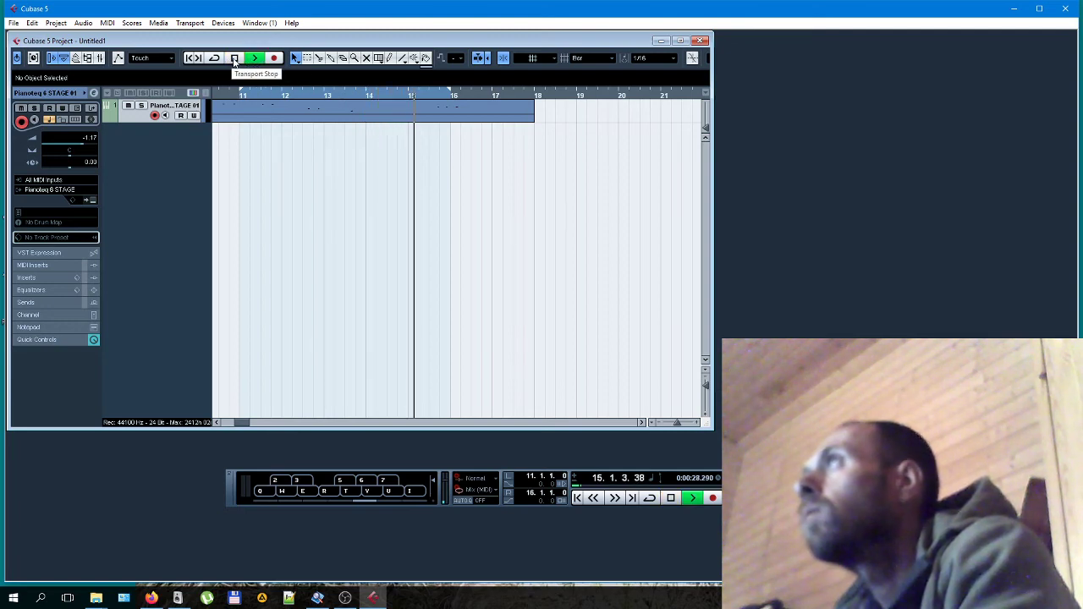
# Stop playback and move the right locator to bar 18 at the end of the recorded Pianoteq part
pyautogui.click(235, 59)
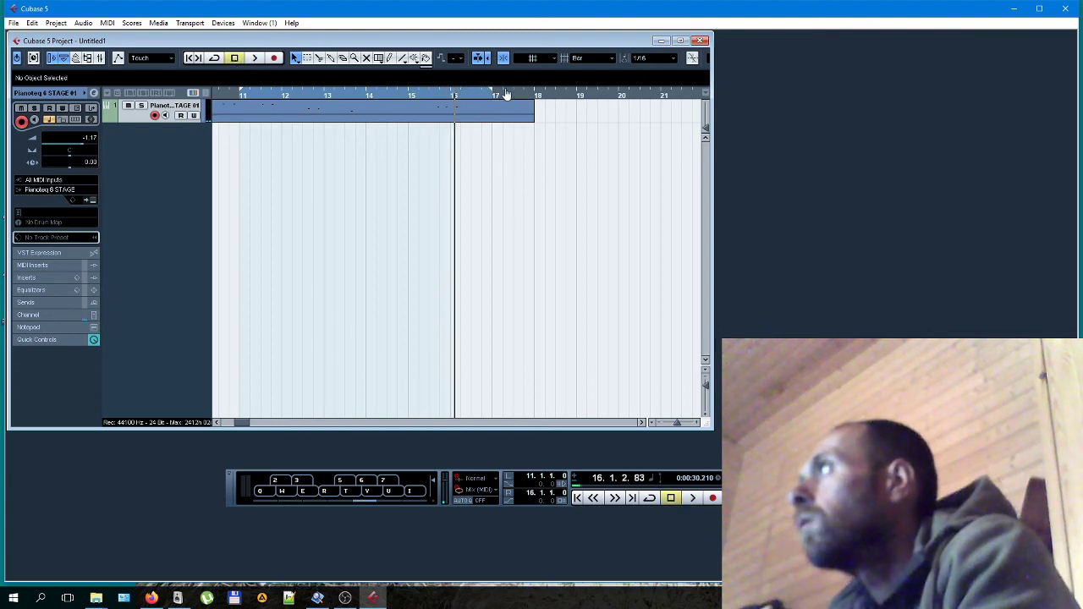
pyautogui.moveTo(496, 95); pyautogui.dragTo(551, 94)
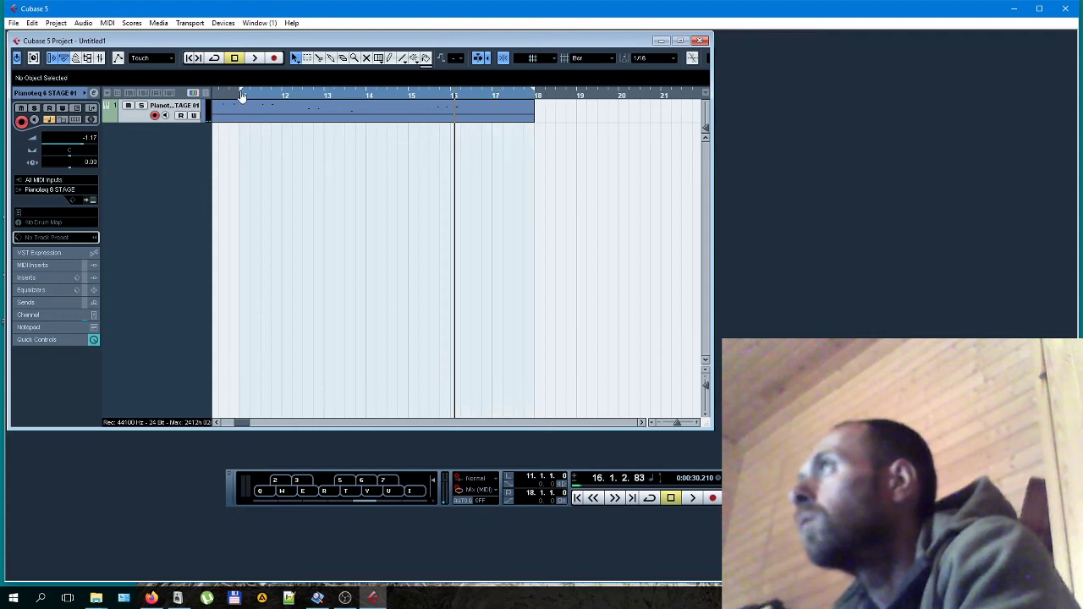
# Open the Export Audio Mixdown settings, review the file location and MPEG 1 Layer 3 format options, and close them without exporting
pyautogui.click(14, 23)
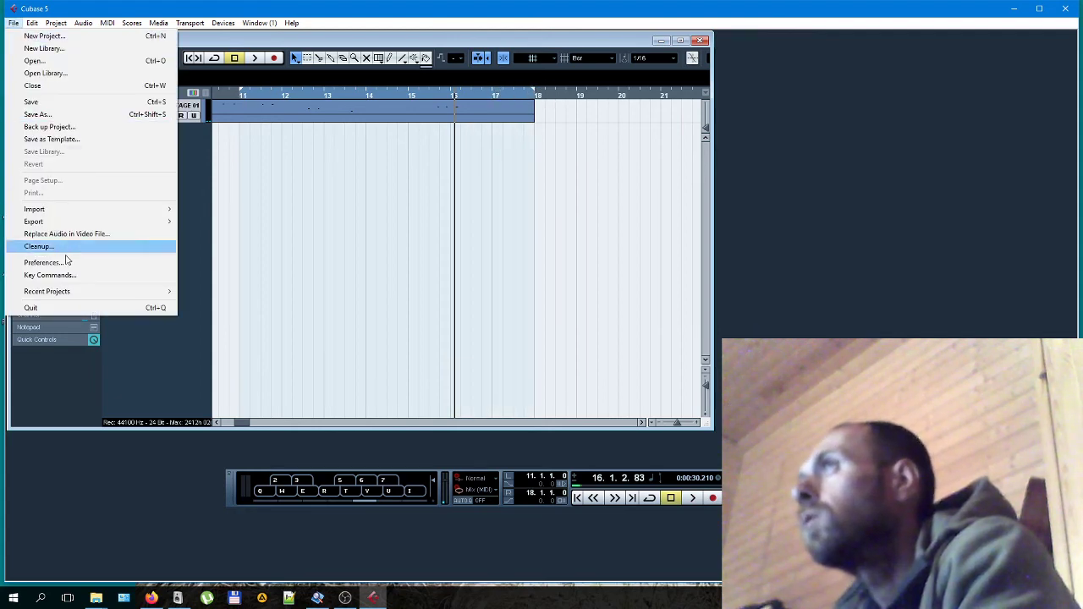
pyautogui.moveTo(85, 223)
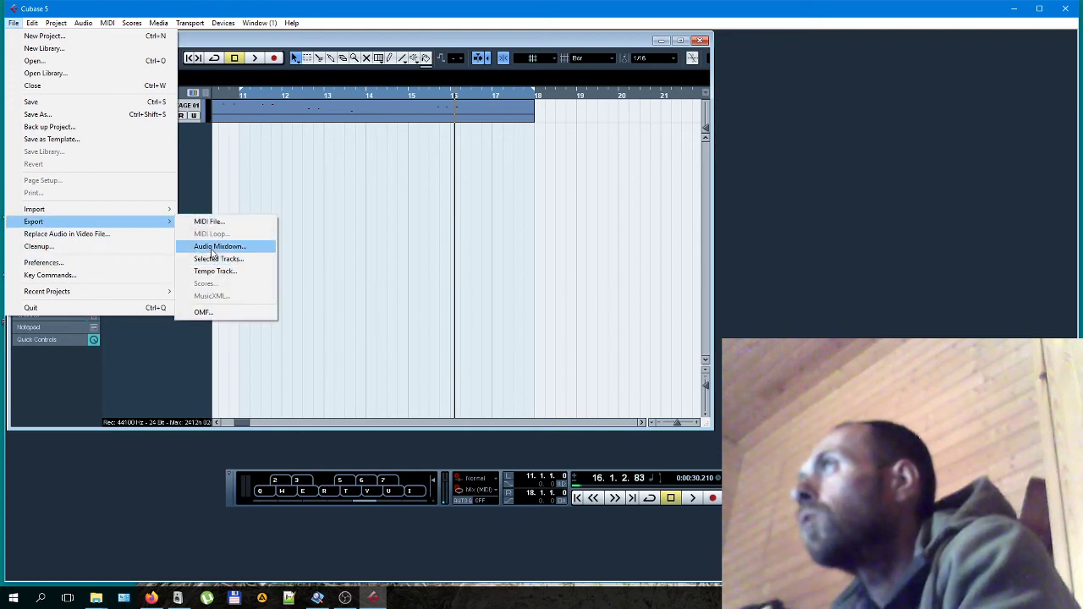
pyautogui.click(213, 248)
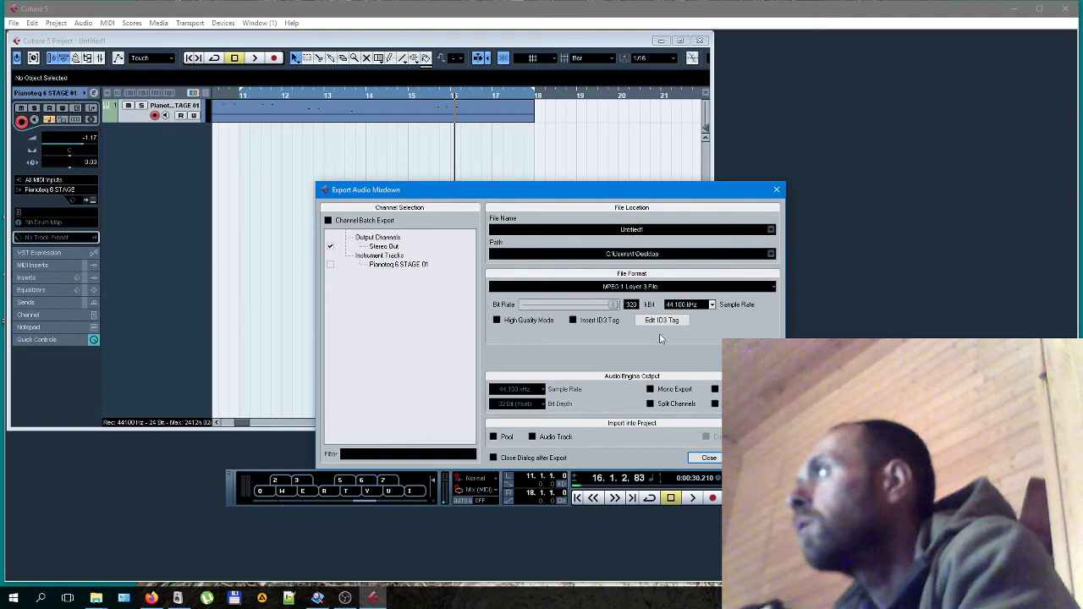
pyautogui.click(709, 458)
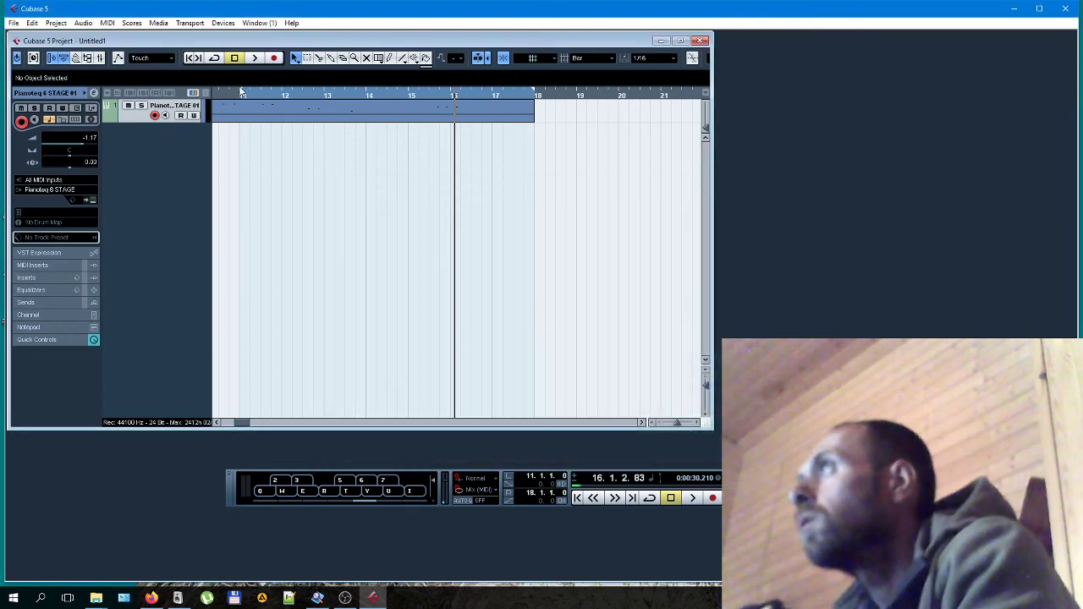
# Move the left locator back to bar 1 so the range covers the whole recorded part
pyautogui.moveTo(242, 90); pyautogui.dragTo(219, 91)
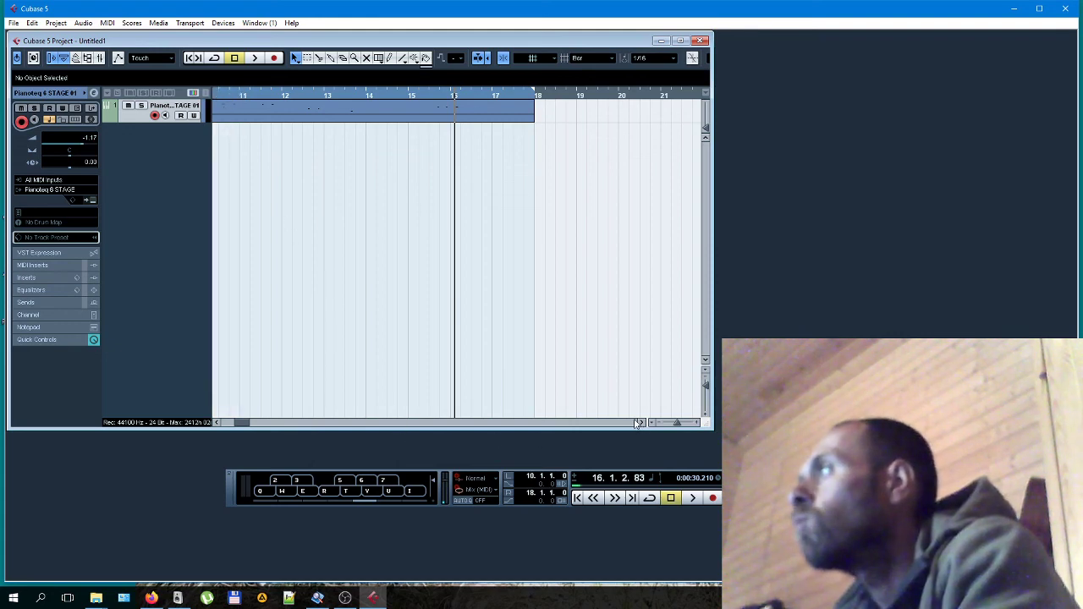
pyautogui.moveTo(677, 425); pyautogui.dragTo(671, 426)
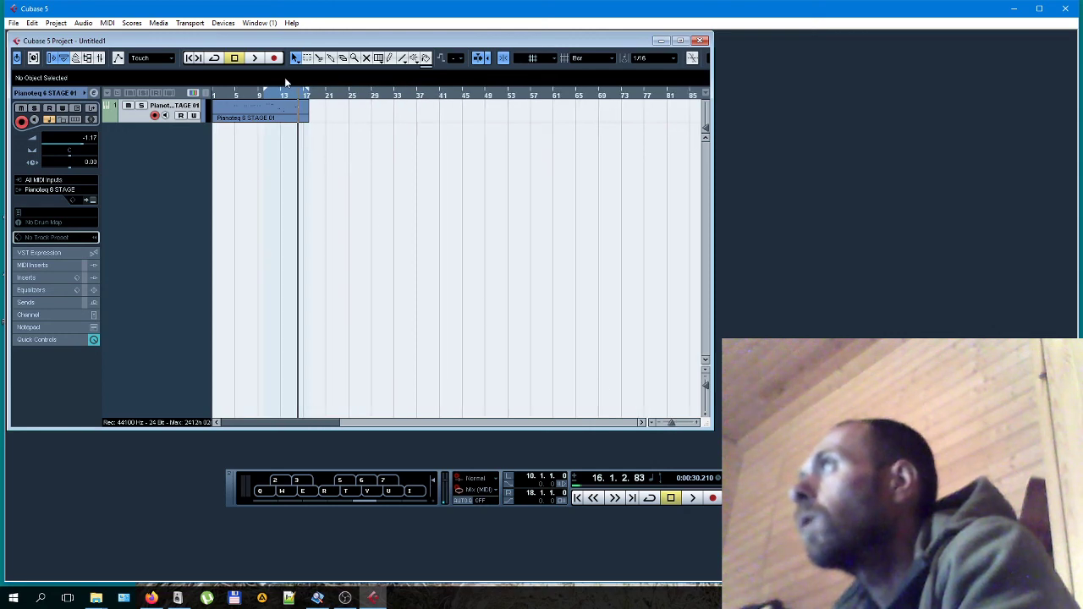
pyautogui.moveTo(265, 95); pyautogui.dragTo(175, 93)
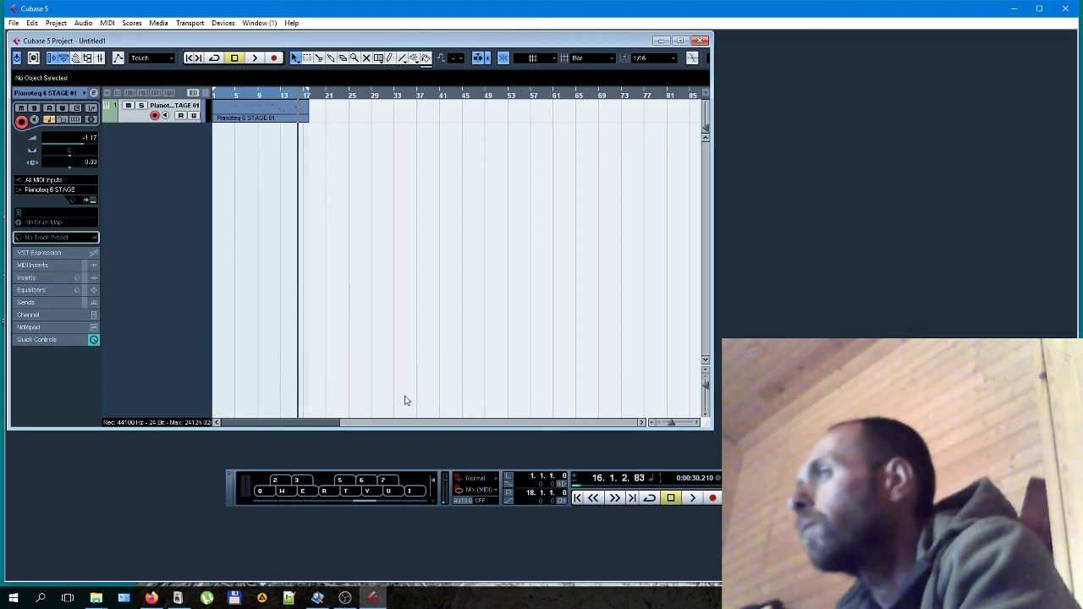
pyautogui.click(345, 598)
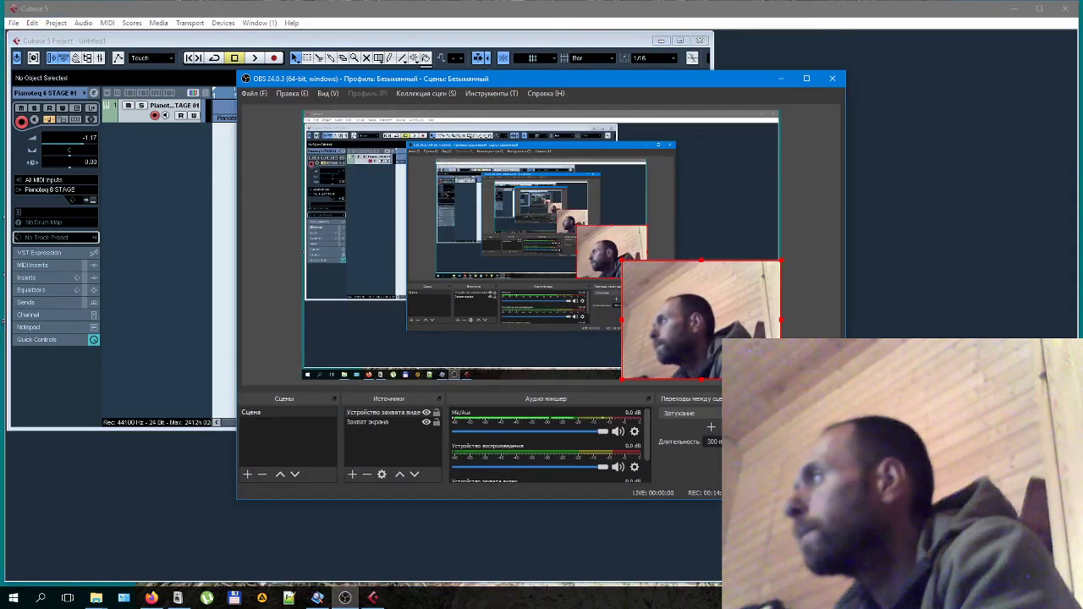